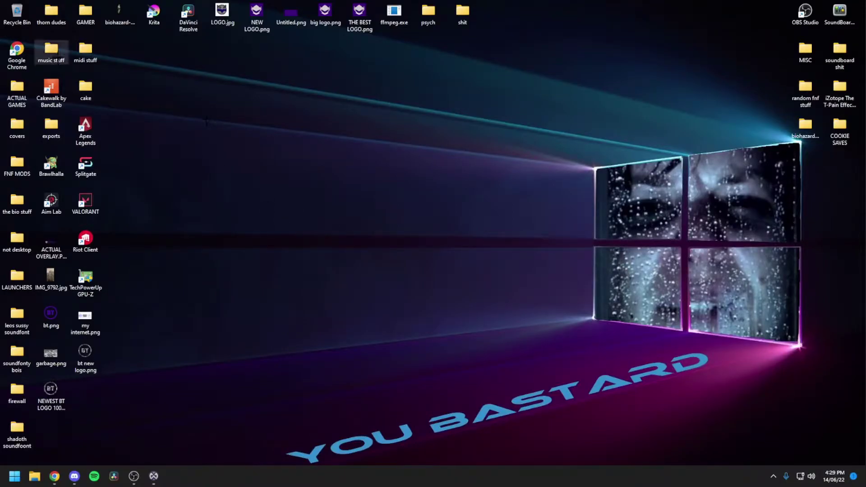
Open the 'music stuff' folder from its desktop icon.
double_click(55, 54)
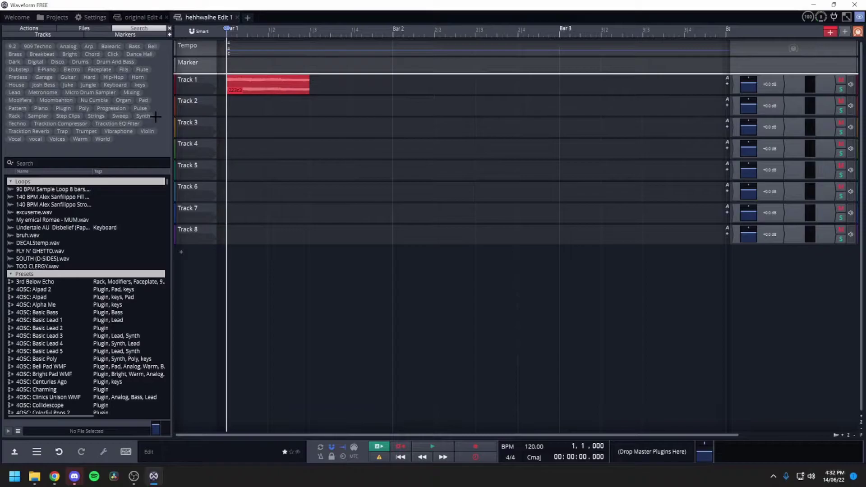
Play the clip on Track 1 from bar 1, then stop and return to the start.
key("space")
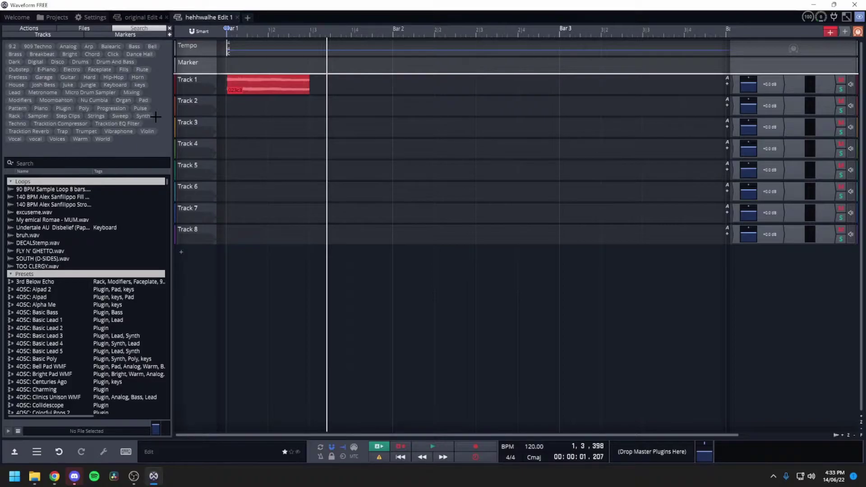
key("Home")
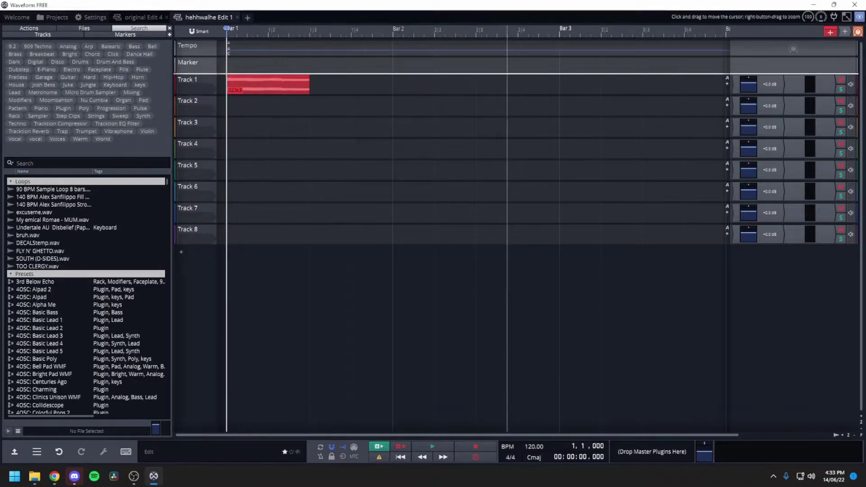
Insert MeldaProduction MAutoPitch before Track 1's first plugin.
right_click(735, 88)
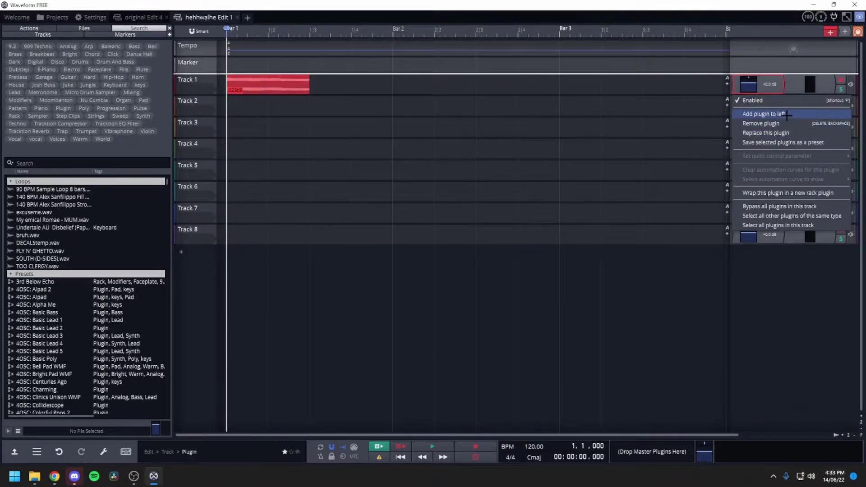
left_click(783, 114)
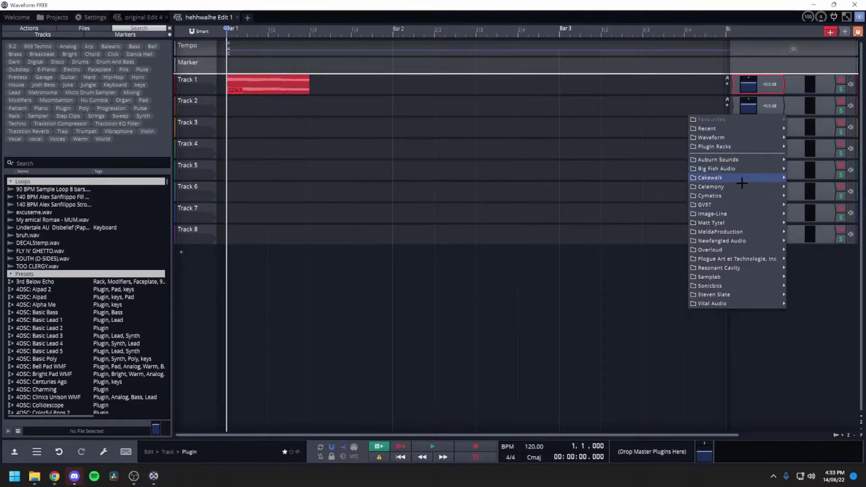
mouse_move(749, 227)
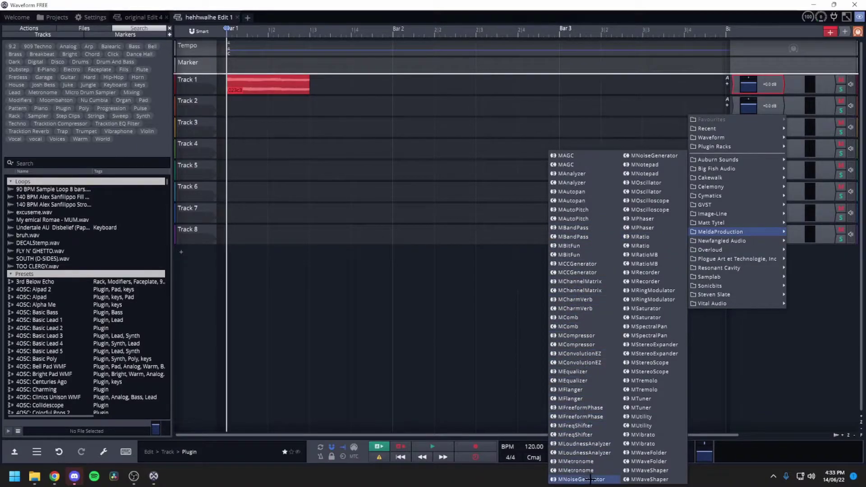
left_click(599, 211)
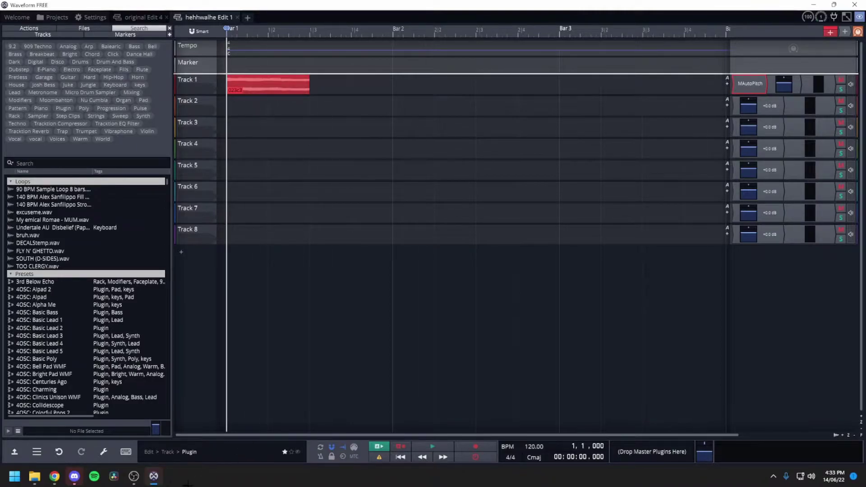
Switch off most notes in MAutoPitch's scale, close it, and preview the clip.
mouse_move(154, 476)
left_click(197, 435)
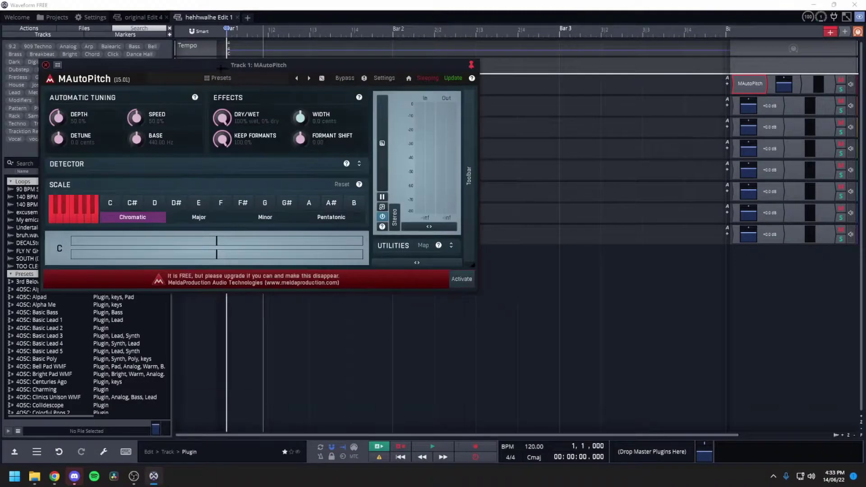
left_click_drag(217, 67, 504, 128)
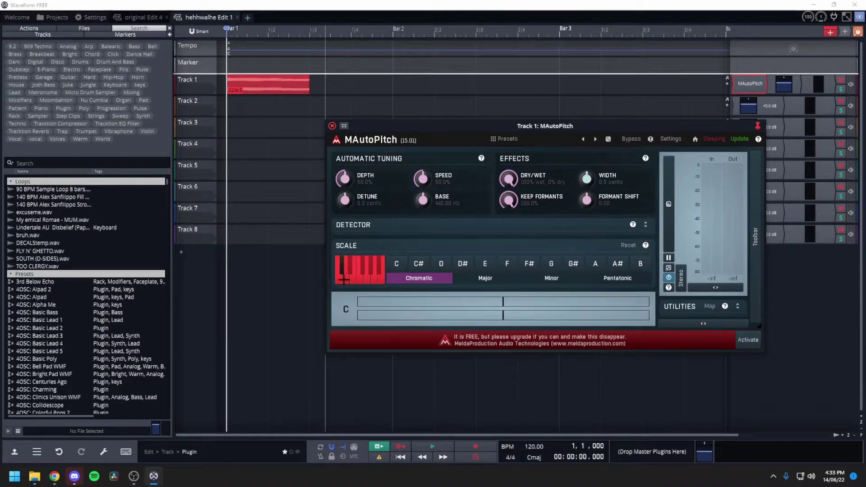
mouse_move(343, 279)
left_mouse_down()
mouse_move(351, 271)
mouse_move(373, 271)
mouse_move(376, 279)
mouse_move(369, 275)
mouse_move(381, 273)
left_mouse_up()
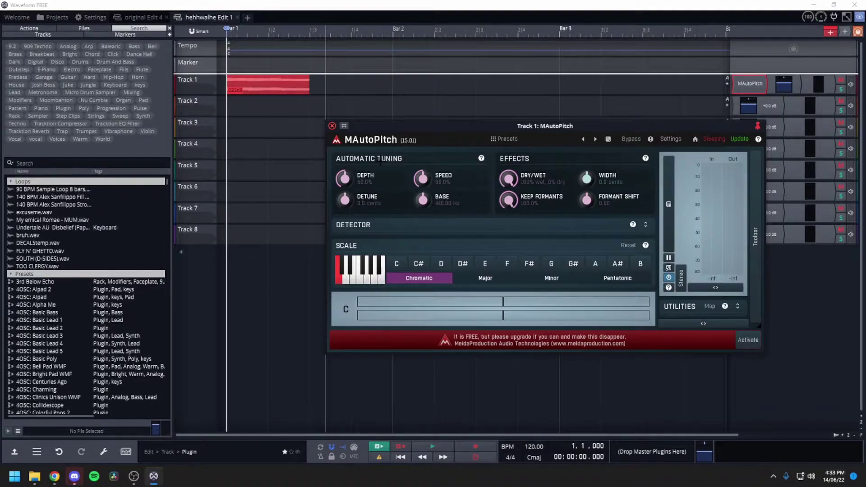
left_click_drag(385, 120, 421, 125)
left_click(367, 130)
key("space")
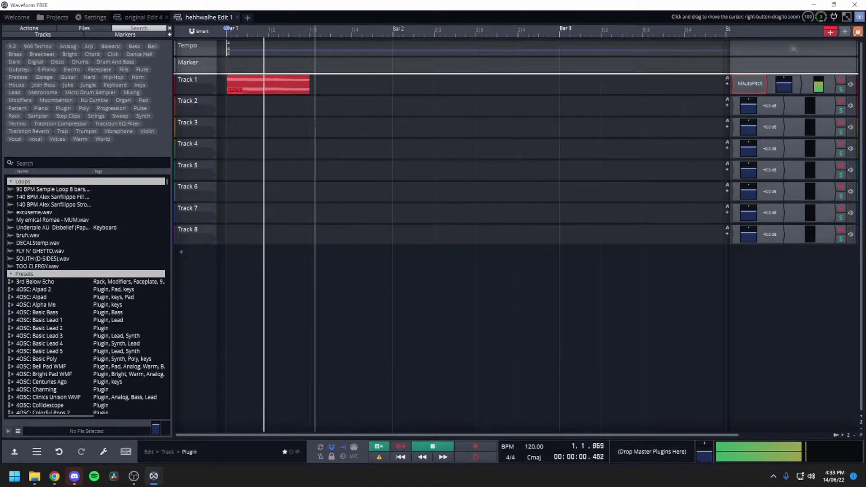
key("space")
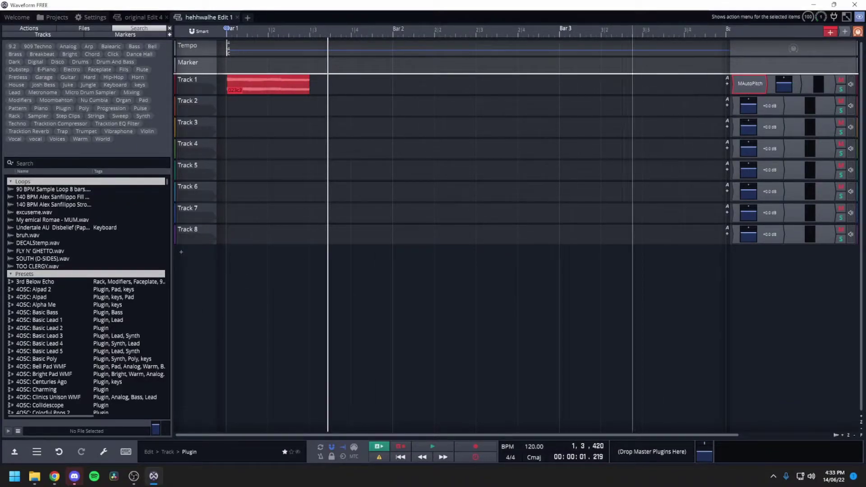
Reopen and reposition the MAutoPitch window, close it, and play the tuned clip again.
double_click(750, 83)
left_click_drag(471, 130, 383, 152)
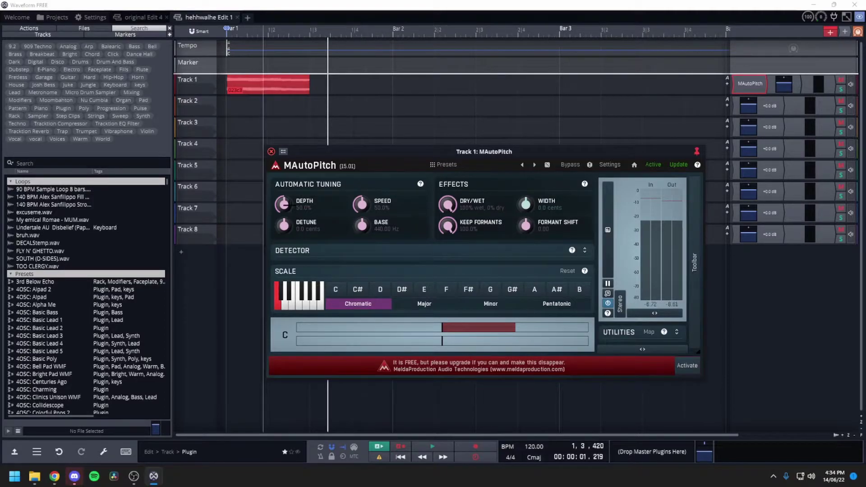
left_click(271, 151)
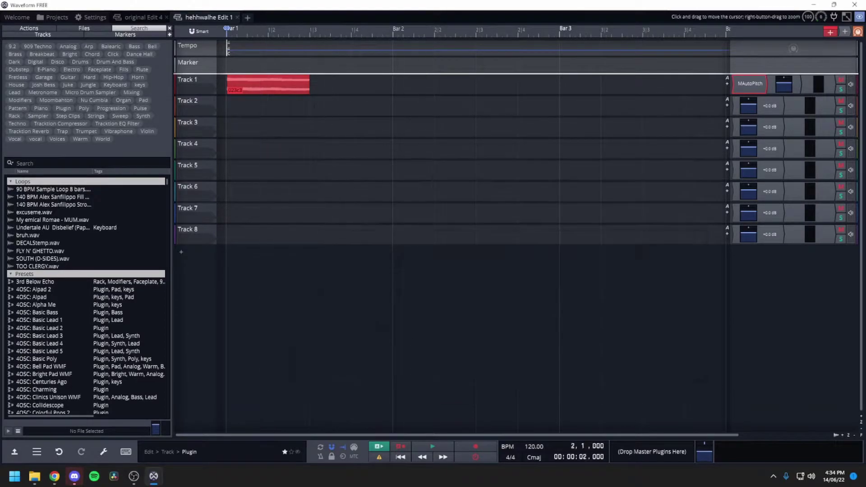
key("space")
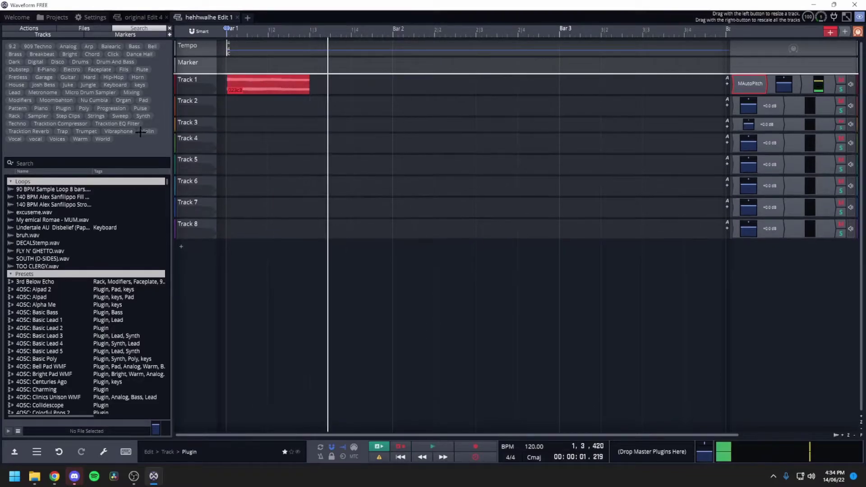
Stop playback and return to the start of the edit.
key("space")
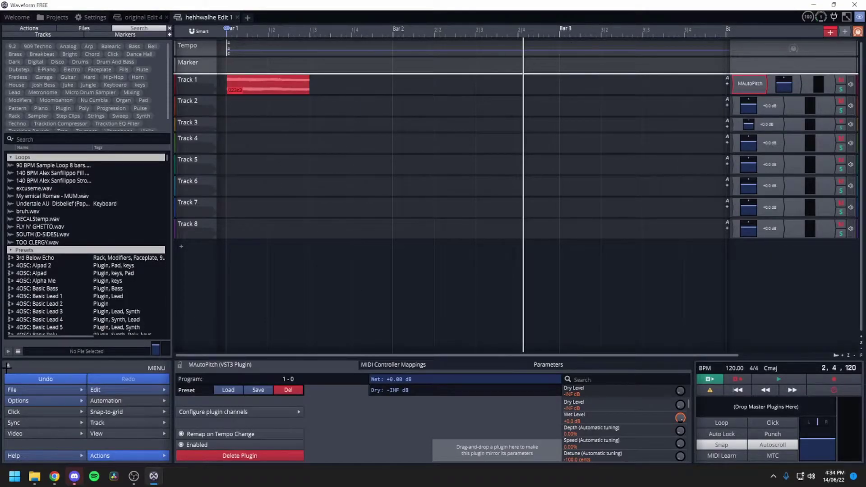
Open the Export: Render to a file settings and set the format to WAV.
left_click(16, 453)
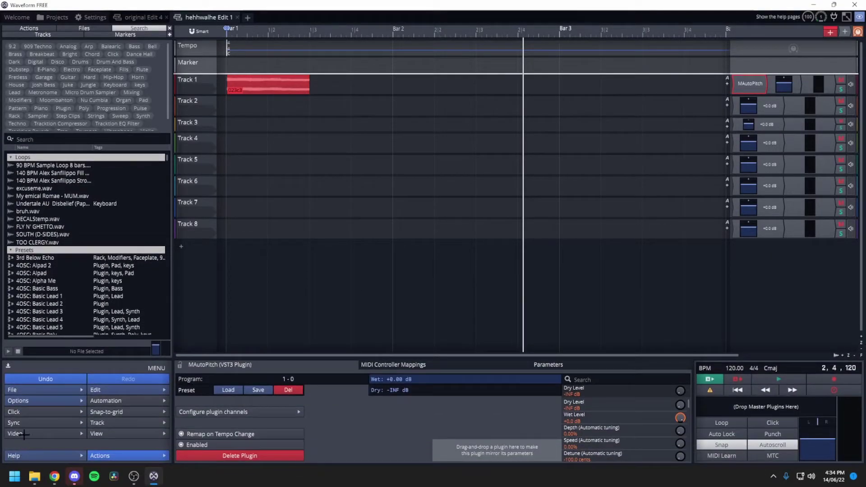
left_click(48, 387)
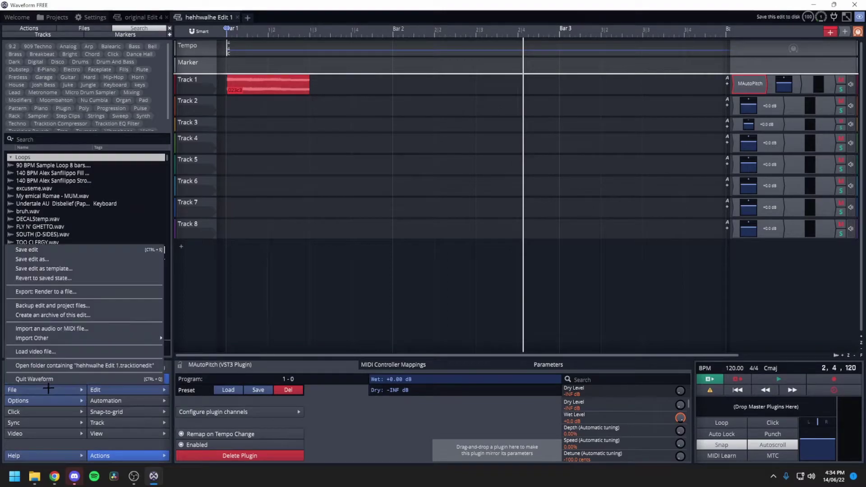
left_click(90, 292)
left_click(333, 191)
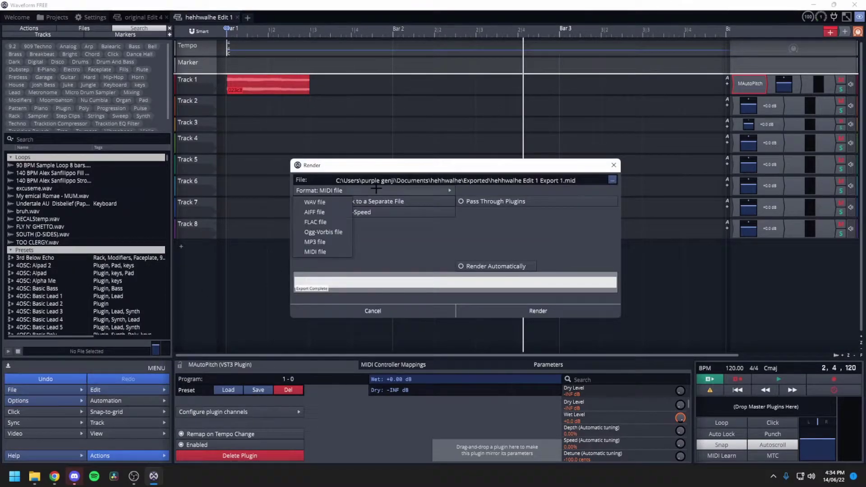
left_click(338, 202)
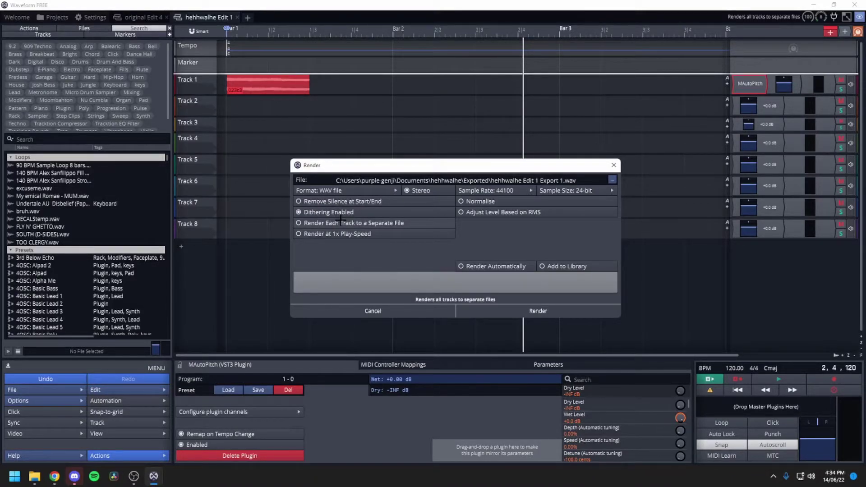
Save to Desktop\for the video\000c3.wav and render the file.
left_click(612, 180)
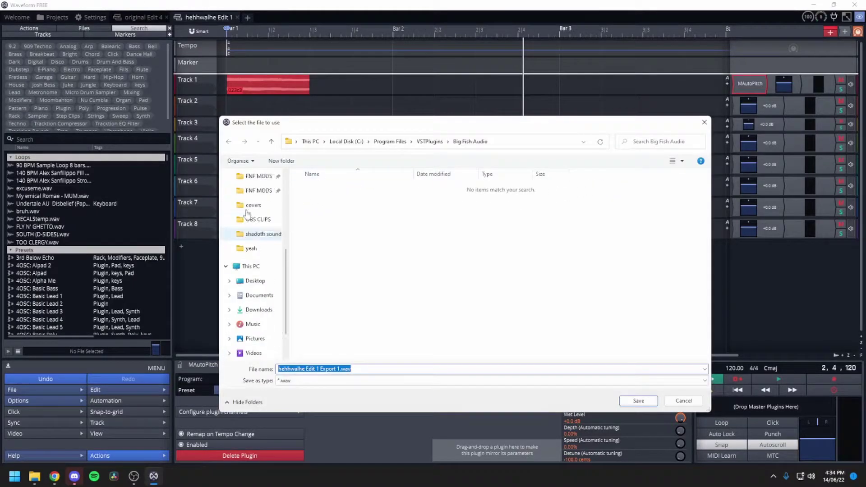
left_click(255, 198)
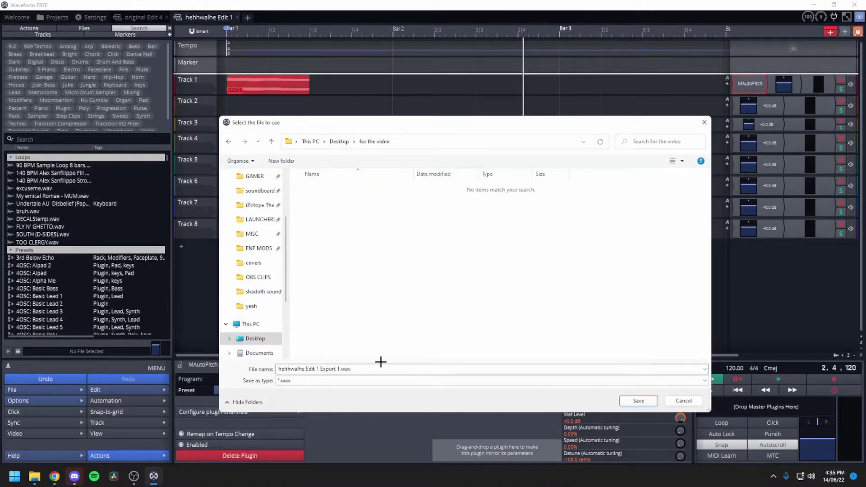
triple_click(367, 366)
key("BackSpace")
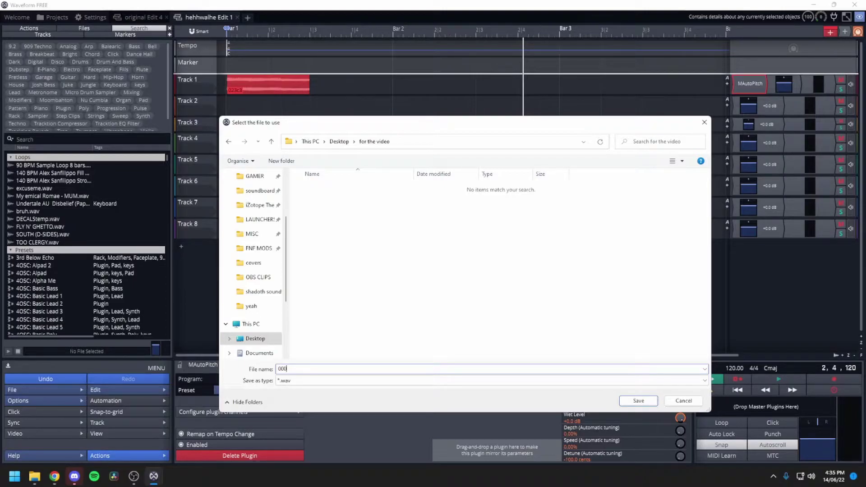
key("Return")
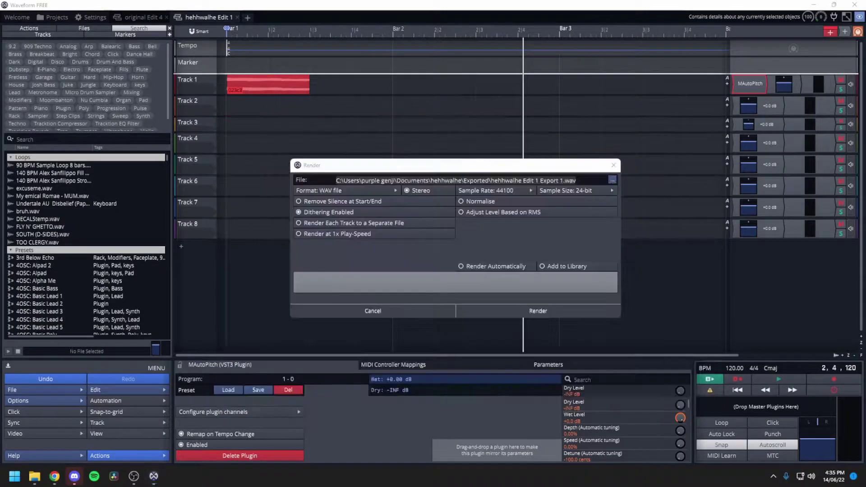
left_click(562, 311)
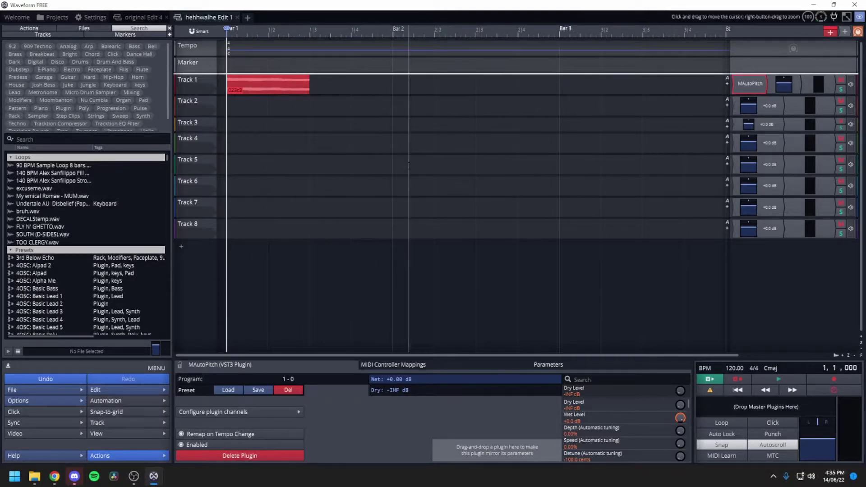
Play the edit, delete Track 1's clip, undo the deletion, and play it again.
key("space")
key("space")
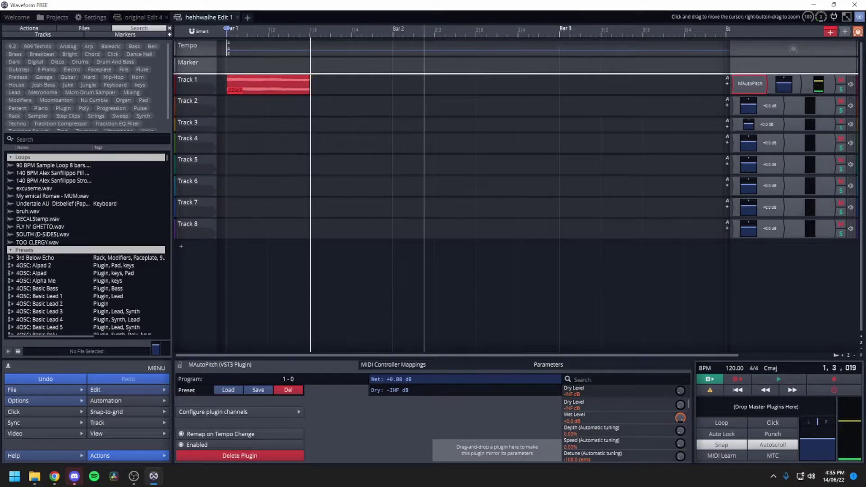
left_click(243, 79)
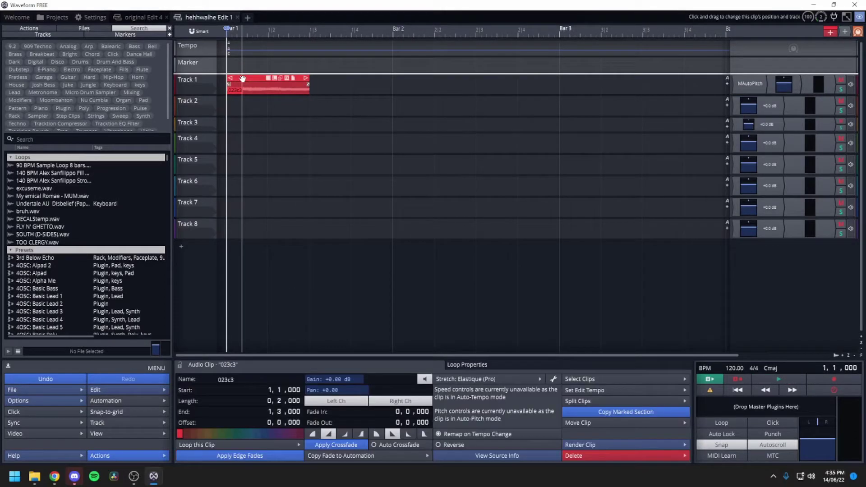
left_click(293, 112)
key("Delete")
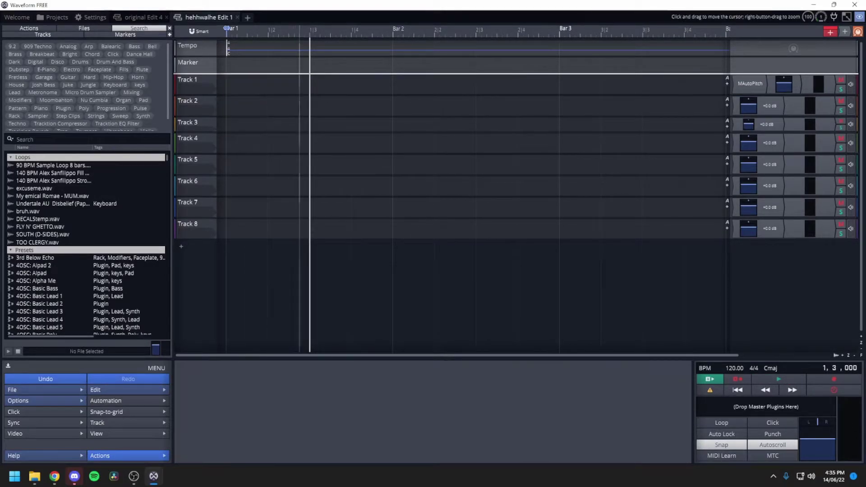
key("ctrl+z")
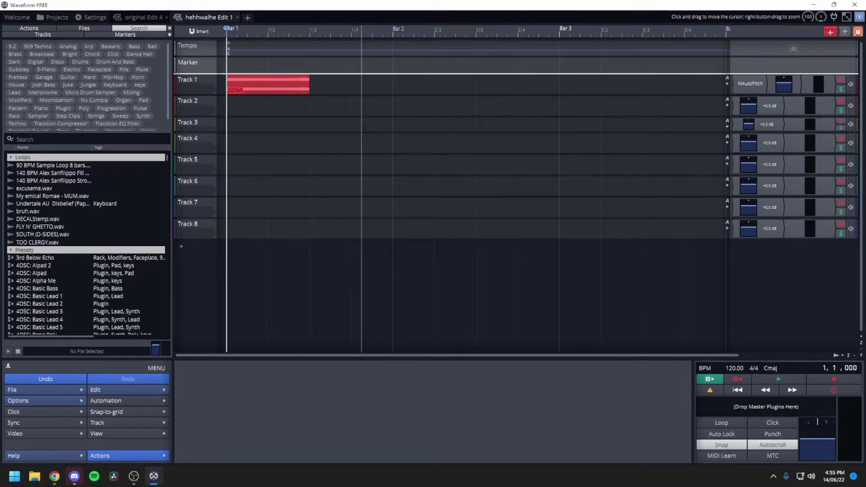
key("space")
key("space")
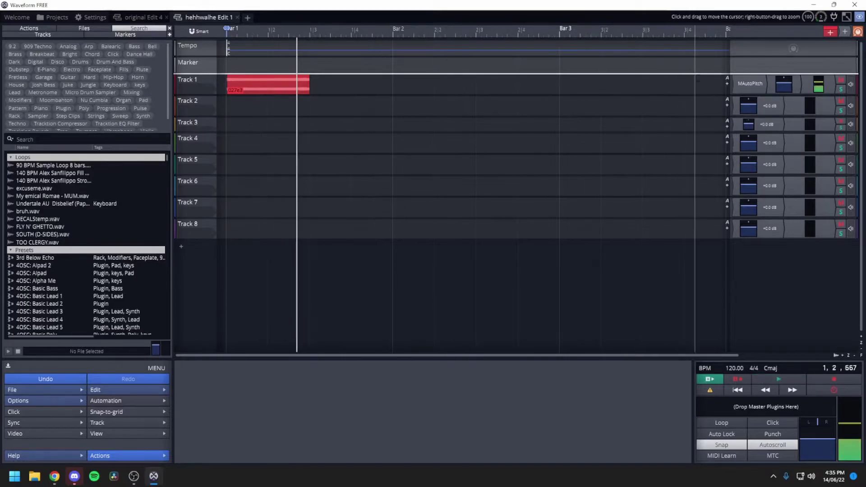
Reopen Track 1's MAutoPitch editor and bring it to the front.
left_click(740, 82)
double_click(740, 83)
mouse_move(153, 476)
left_click(203, 434)
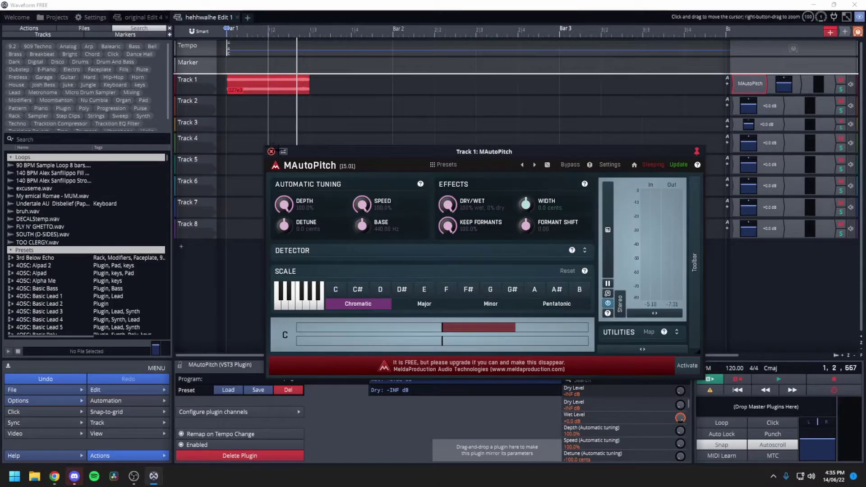
Close MAutoPitch, play the tuned clip, and make Track 3 taller.
left_click(271, 151)
key("space")
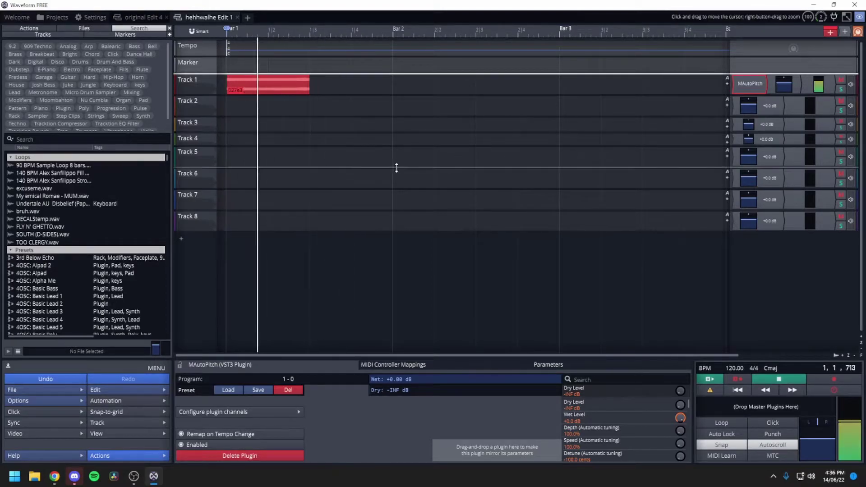
left_click_drag(219, 134, 218, 141)
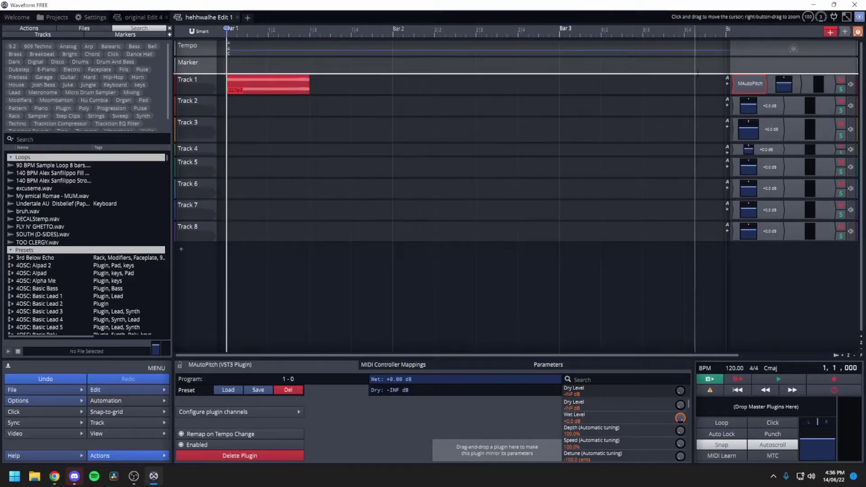
key("space")
Reopen and close MAutoPitch, then play and stop the edit.
double_click(755, 86)
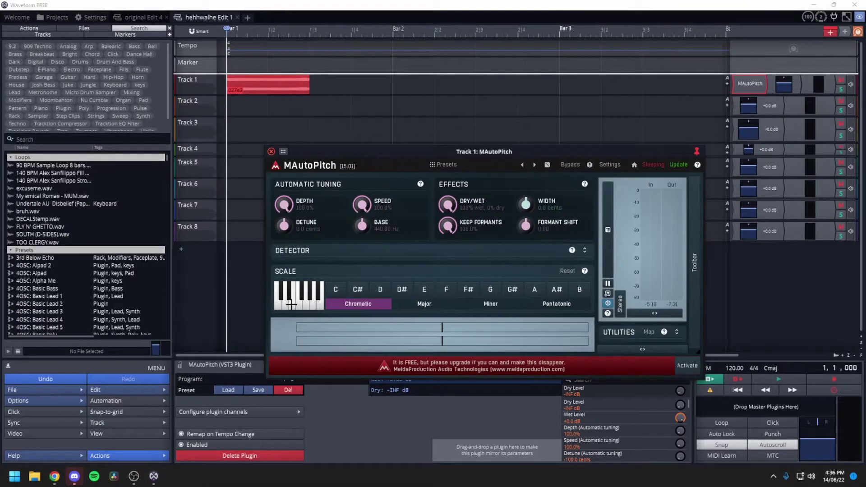
left_click(271, 151)
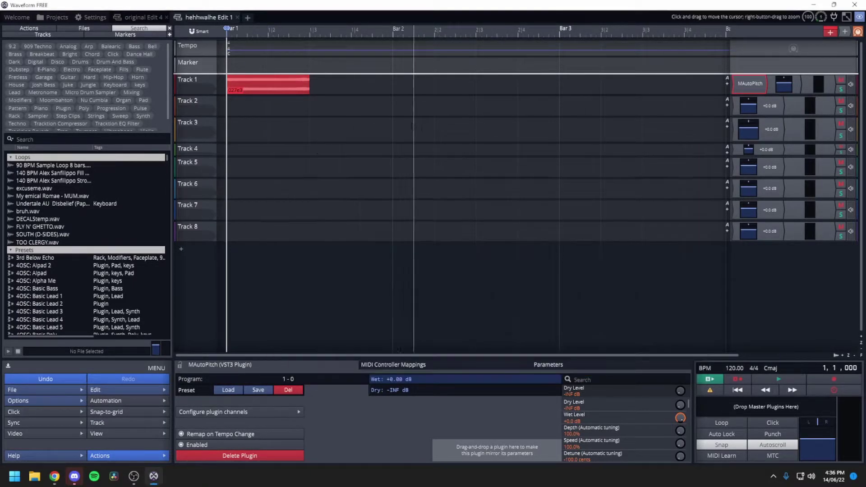
key("space")
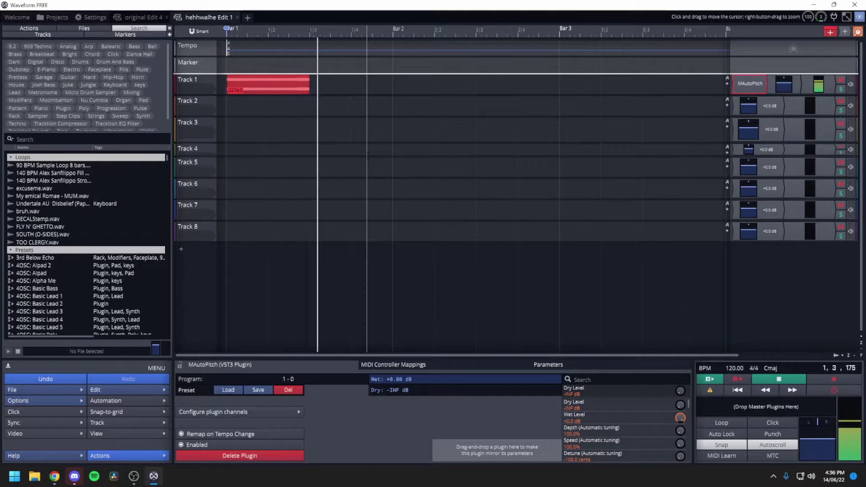
key("space")
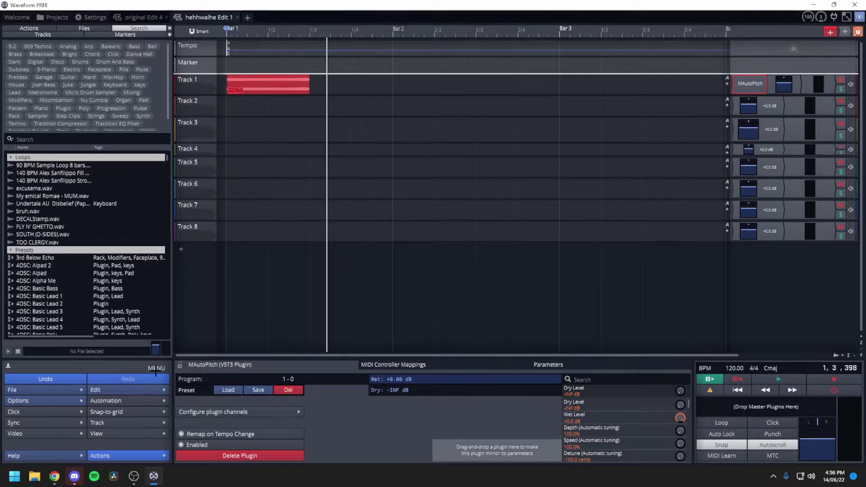
Render the edit to 001e3.wav in the for the video folder.
left_click(32, 390)
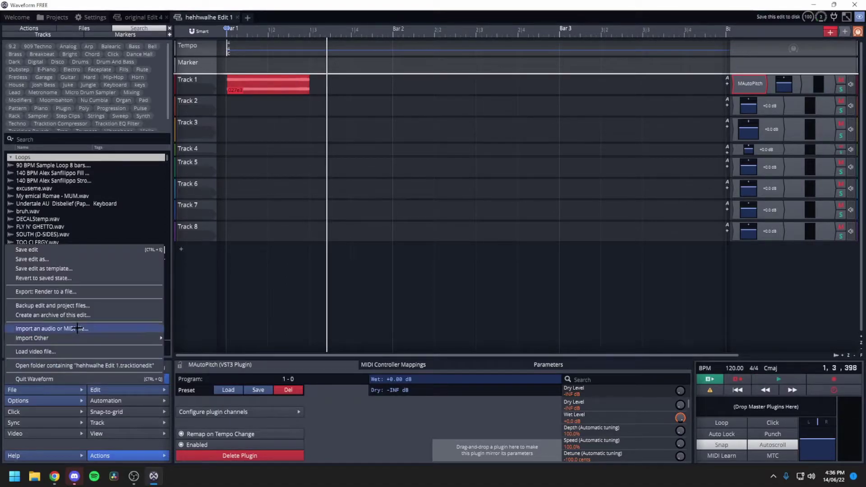
left_click(81, 291)
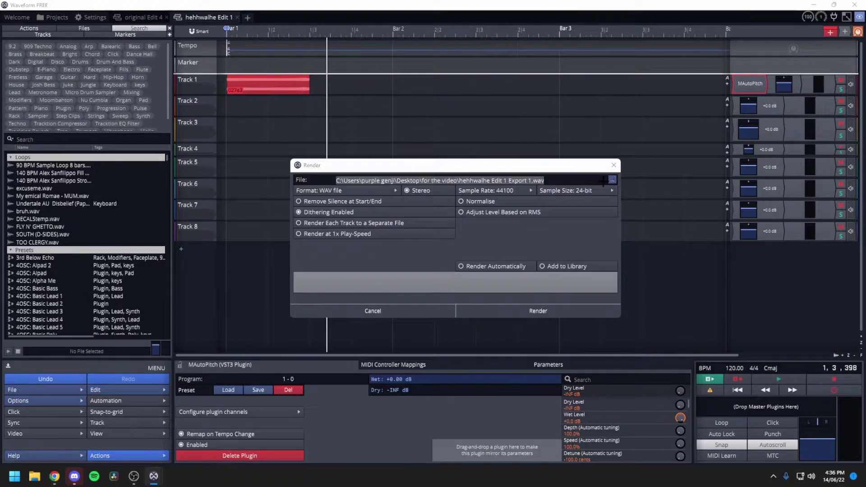
left_click(544, 180)
left_click(405, 253)
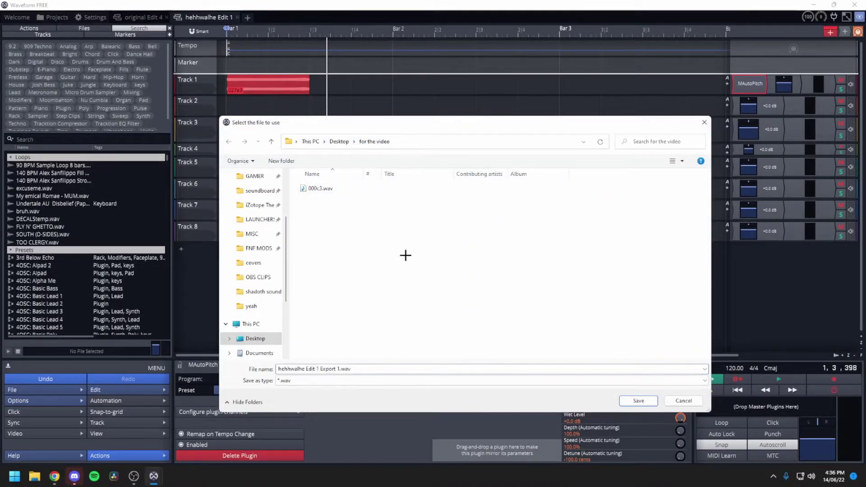
triple_click(384, 367)
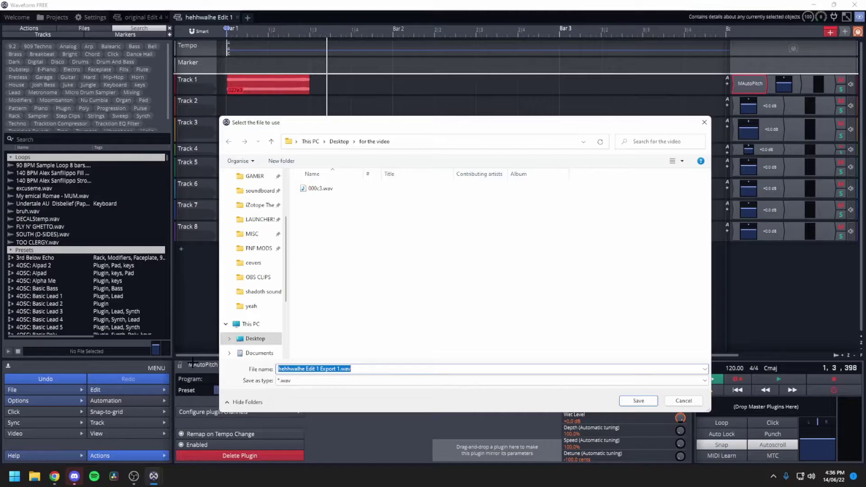
key("BackSpace")
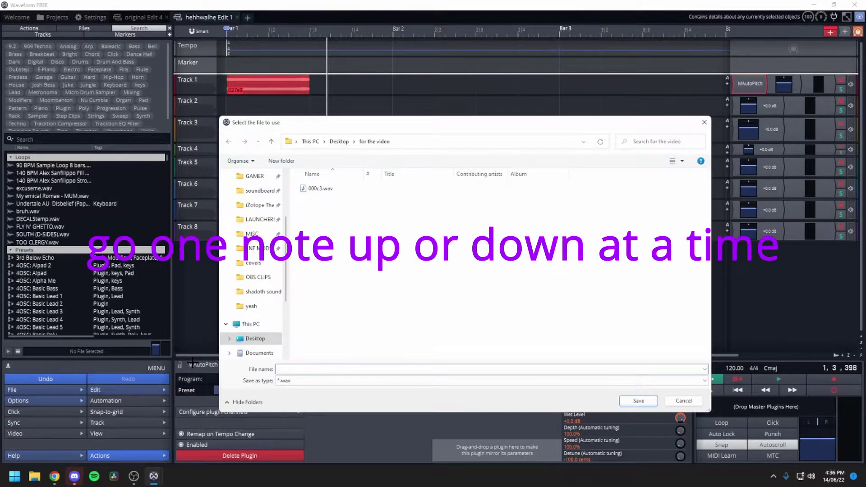
type("00")
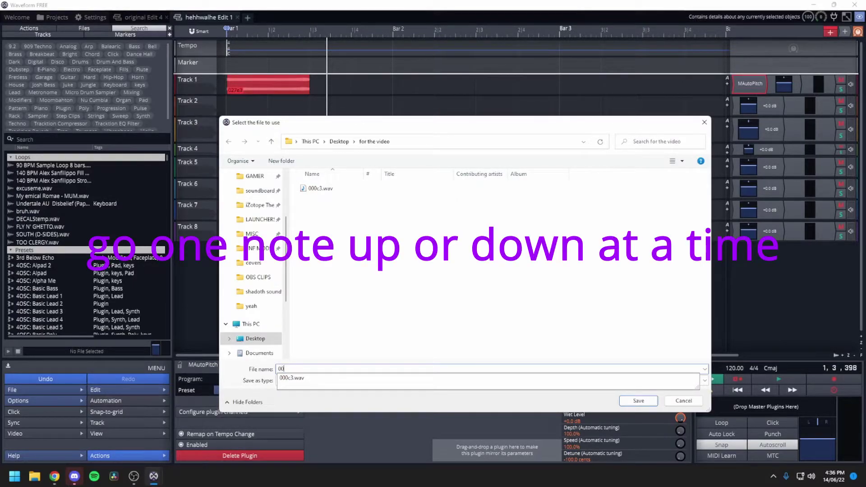
type("1")
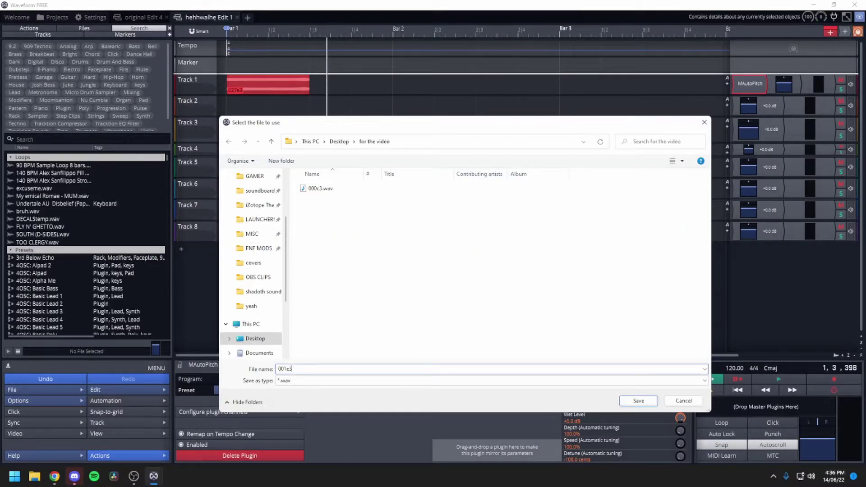
type("e3")
key("Return")
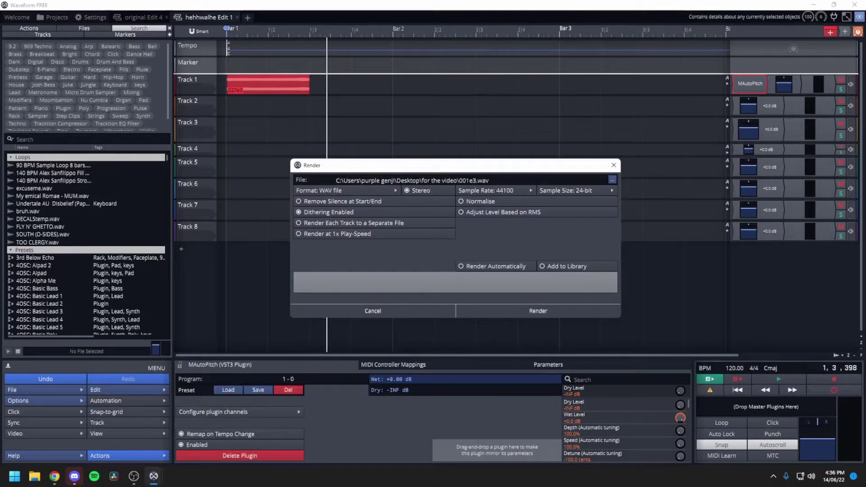
left_click(523, 309)
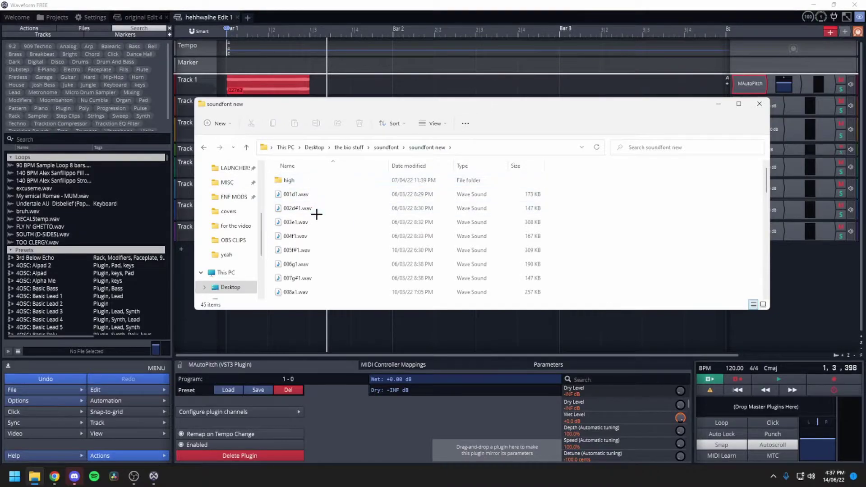
Preview the soundfont new samples, including 015e2, 017f#2, 020a2 replacement, 027e3 and 028f3.
scroll(320, 226, "down", 7)
scroll(318, 236, "up", 3)
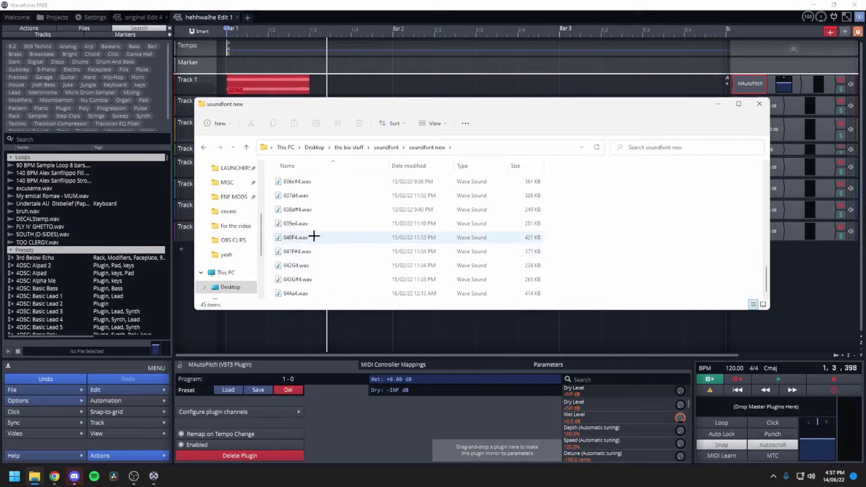
double_click(316, 220)
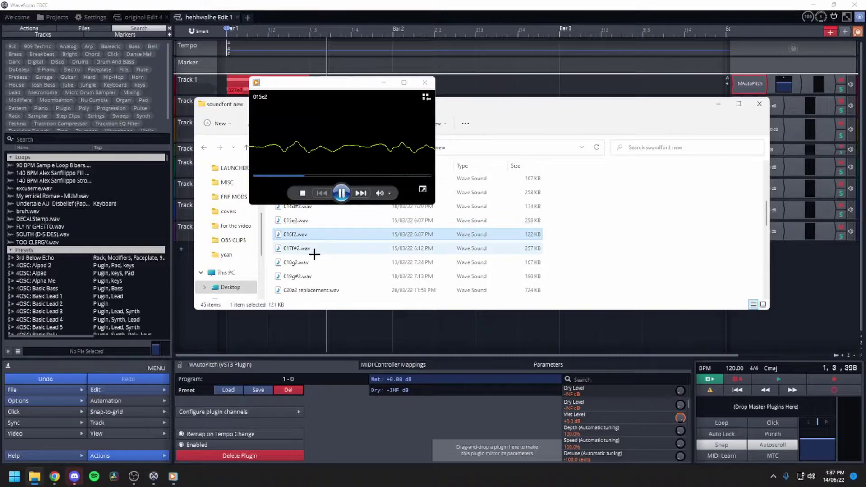
double_click(309, 248)
double_click(311, 263)
double_click(329, 276)
double_click(329, 291)
scroll(329, 294, "down", 3)
double_click(325, 281)
double_click(324, 292)
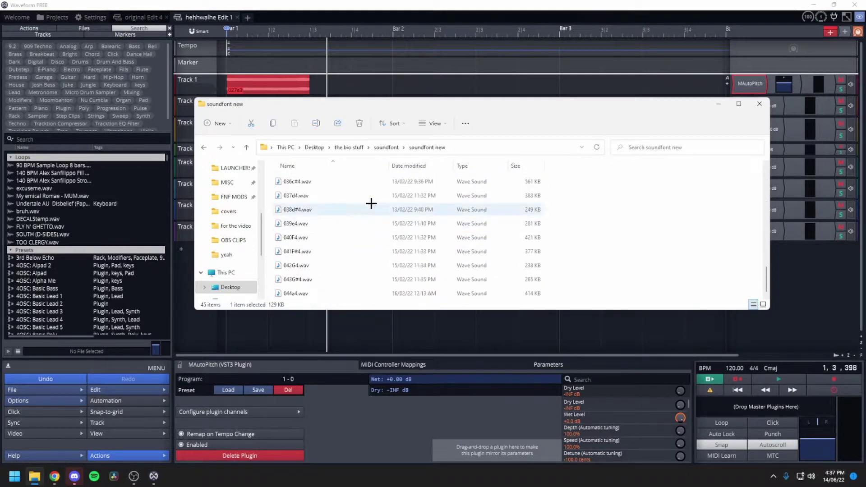
Play the rendered 000c3.wav and 001e3.wav from the for the video folder, then return to Waveform.
left_click(759, 104)
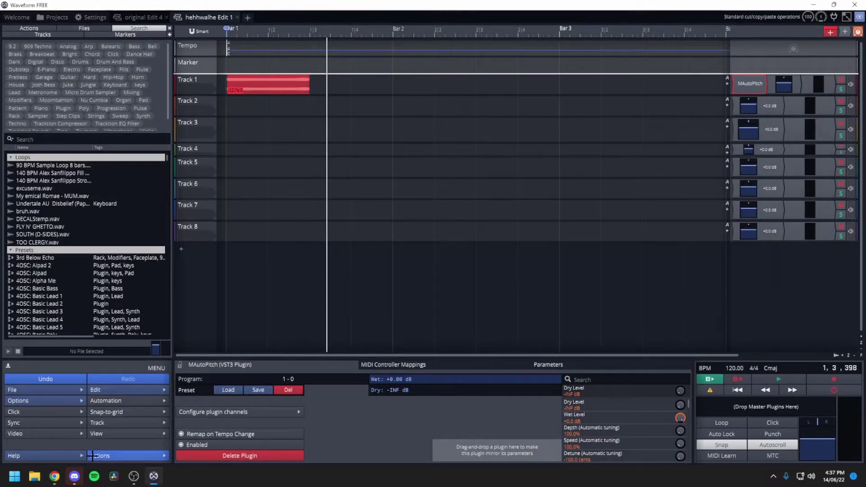
left_click(35, 476)
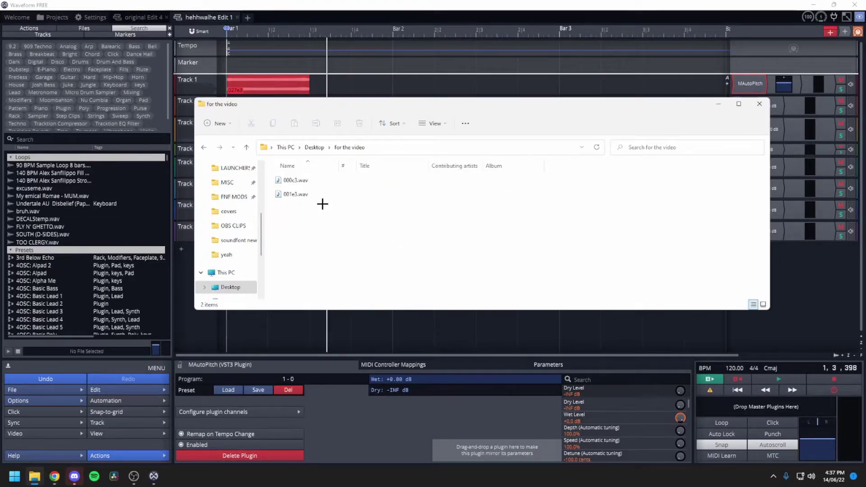
double_click(319, 181)
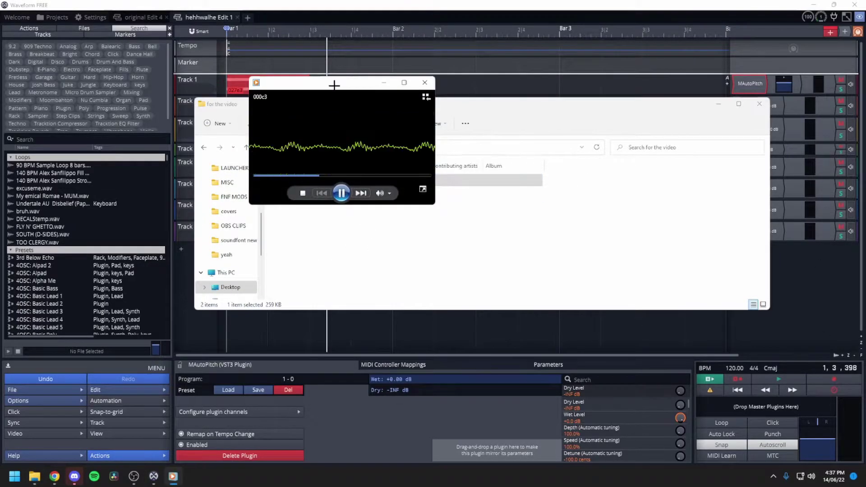
left_click_drag(333, 86, 492, 118)
double_click(304, 190)
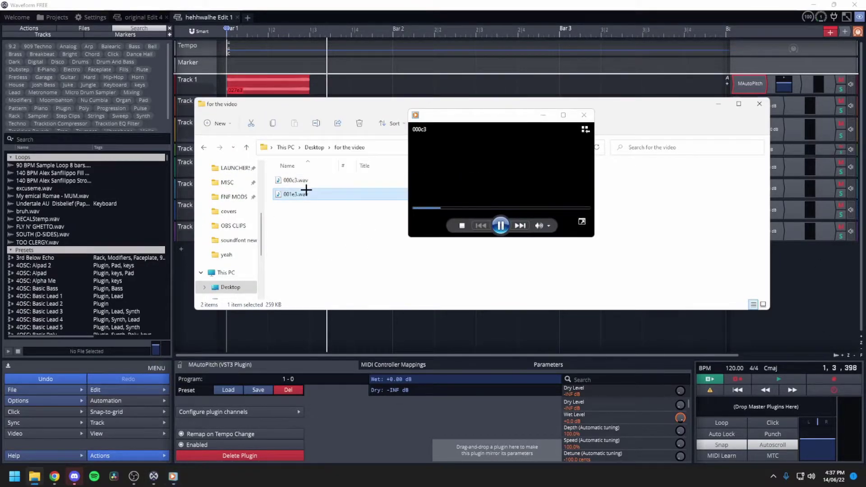
left_click(582, 114)
left_click(427, 256)
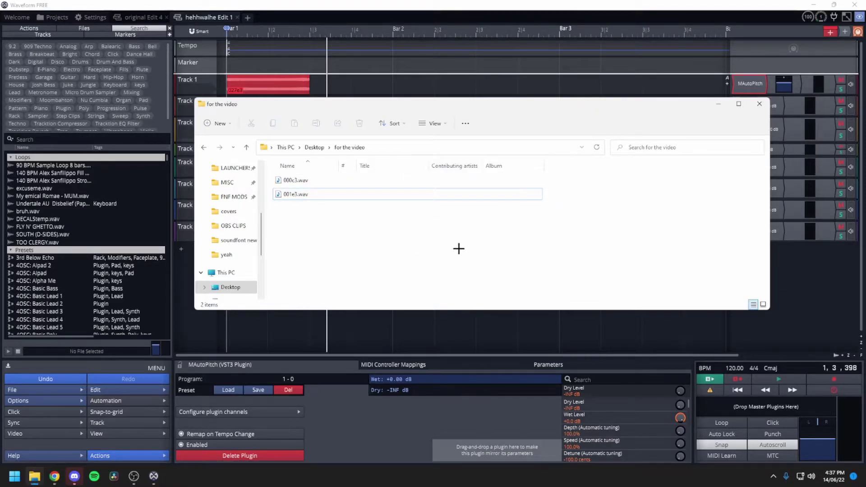
key("alt+F4")
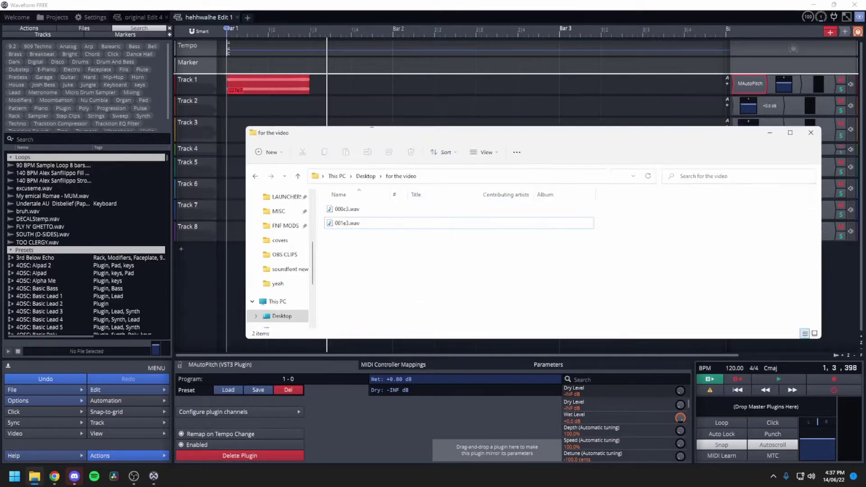
Remove MAutoPitch from Track 1 and return the playhead to the start.
scroll(266, 32, "down", 3)
left_click(244, 81)
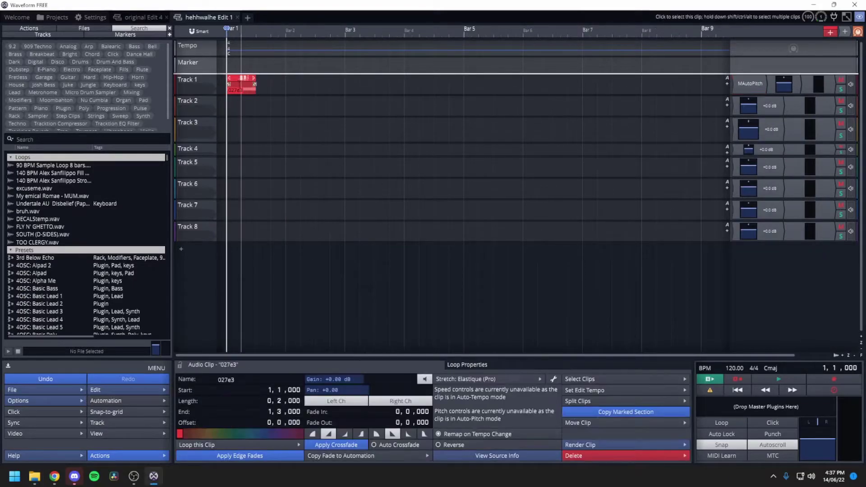
left_click(749, 83)
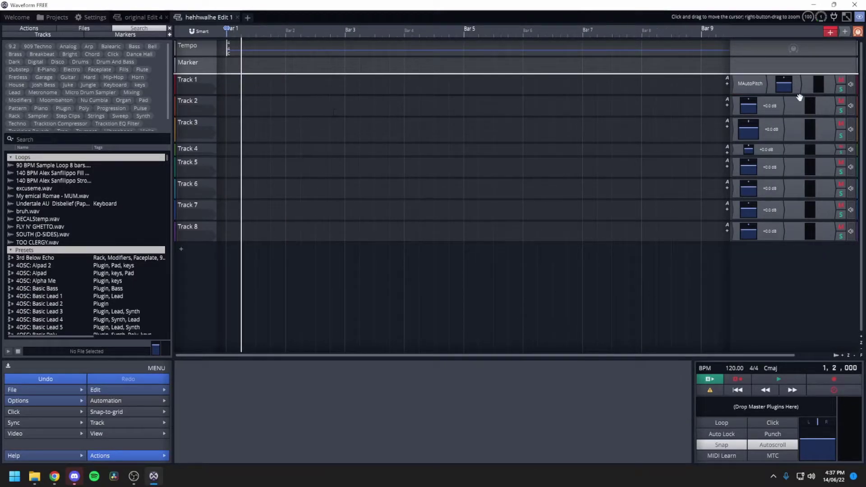
right_click(750, 83)
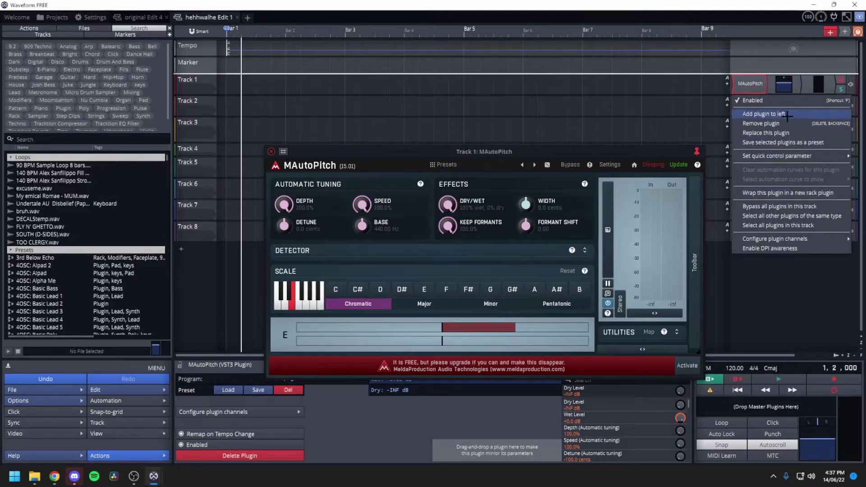
left_click(761, 123)
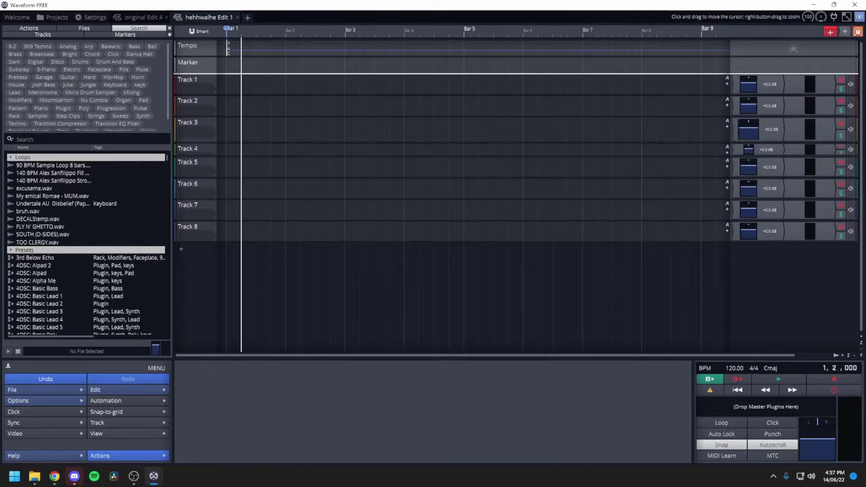
key("Home")
Insert the Pitch Shifter effect before Track 1's Volume & Pan plugin.
right_click(734, 83)
left_click(796, 114)
mouse_move(780, 132)
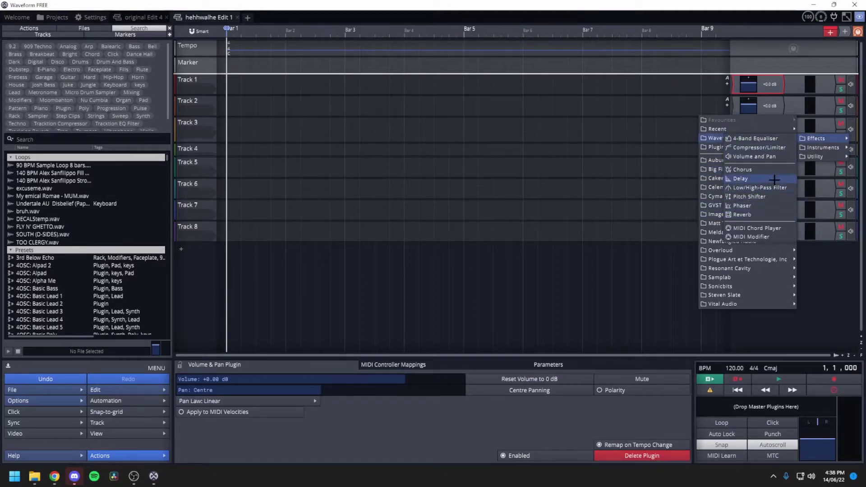
left_click(773, 195)
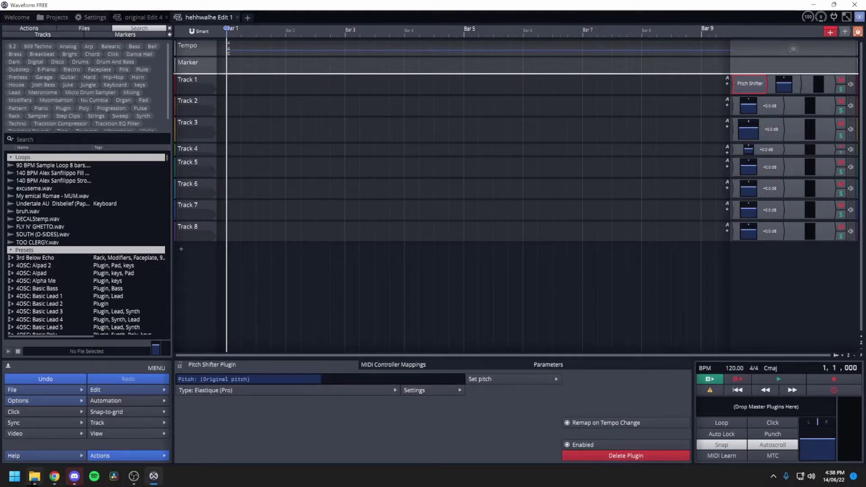
Drag 000c3.wav from the samples folder into the edit and confirm the clip.
left_click(35, 477)
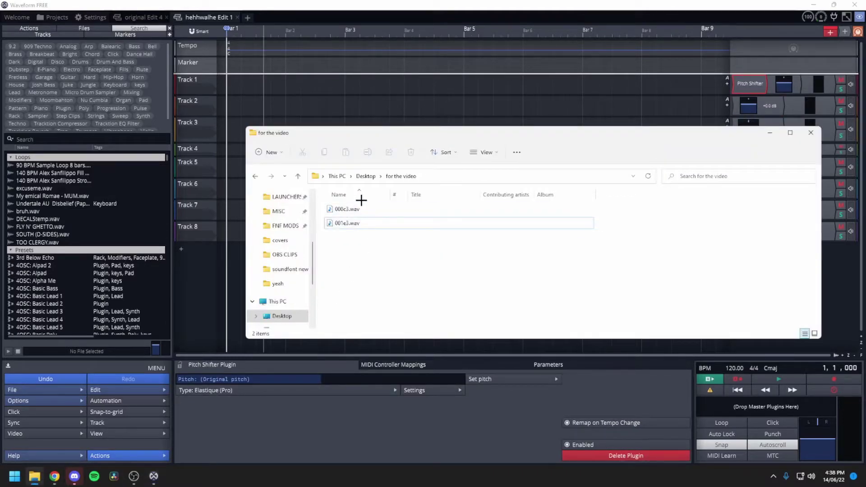
left_click(350, 208)
left_click_drag(228, 86, 229, 86)
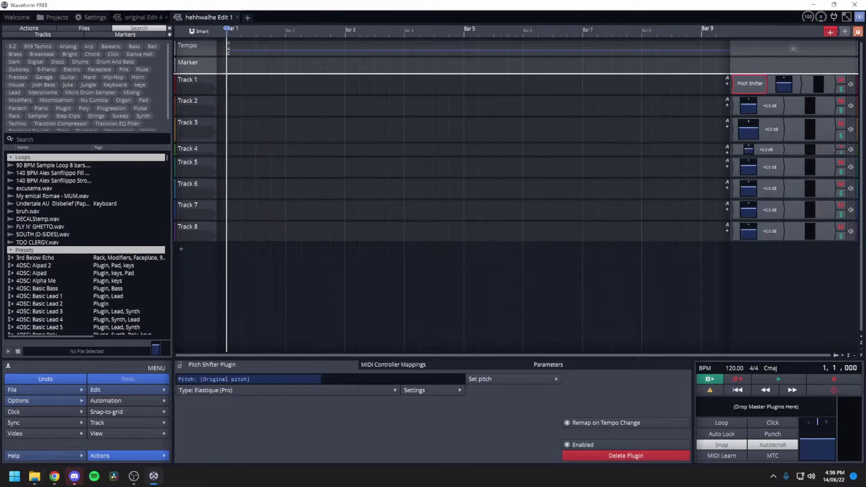
left_click(471, 270)
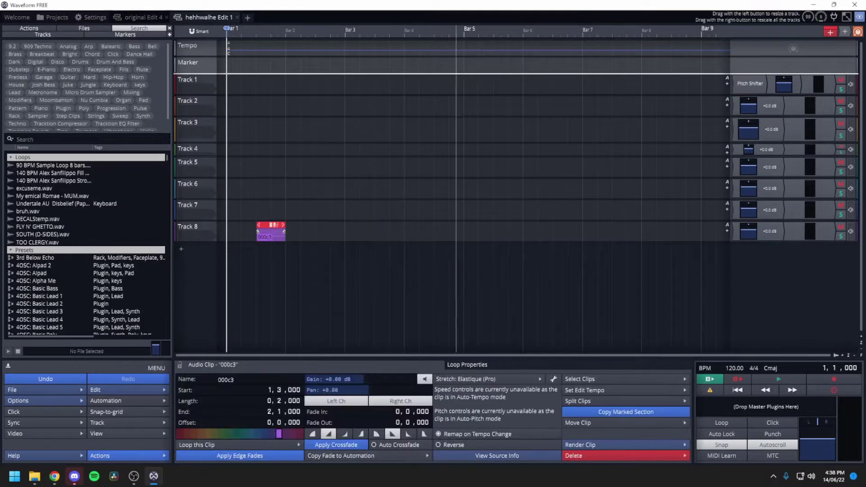
Move the 000c3 clip to bar 1 of Track 1 and play it back.
left_click_drag(271, 231, 214, 81)
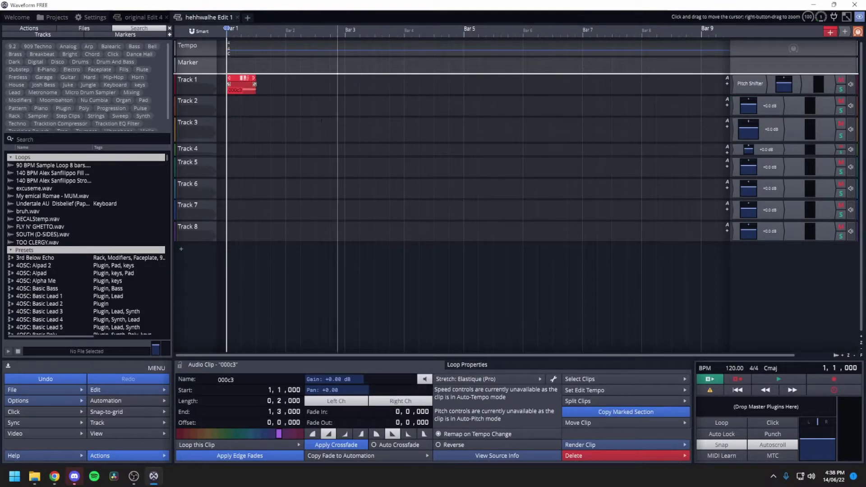
left_click(288, 110)
key("space")
key("space")
key("space")
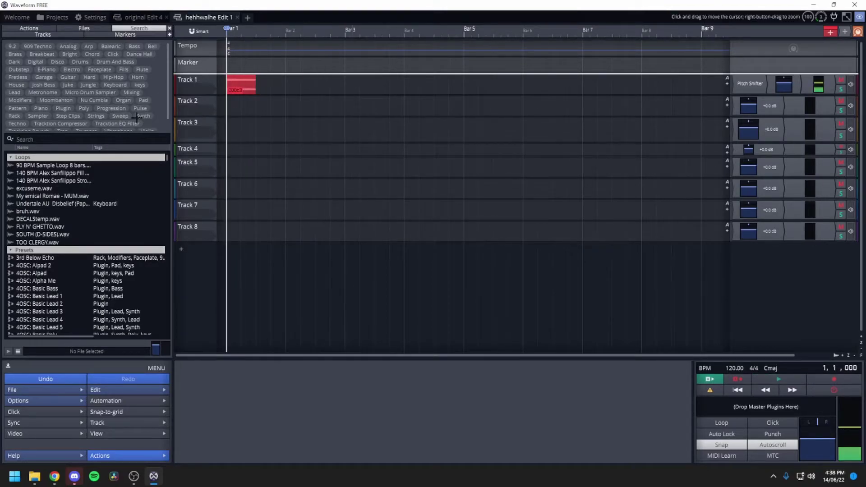
key("space")
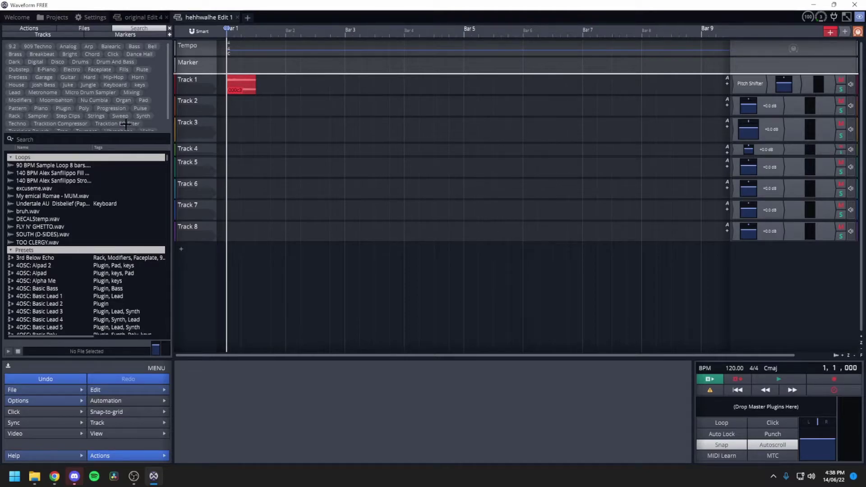
Set Track 1's Pitch Shifter mode to Monophonic.
left_click(753, 83)
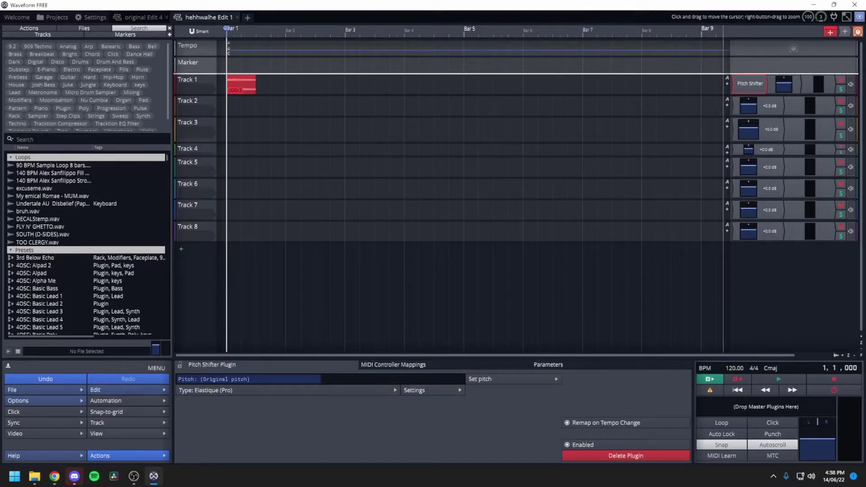
double_click(754, 82)
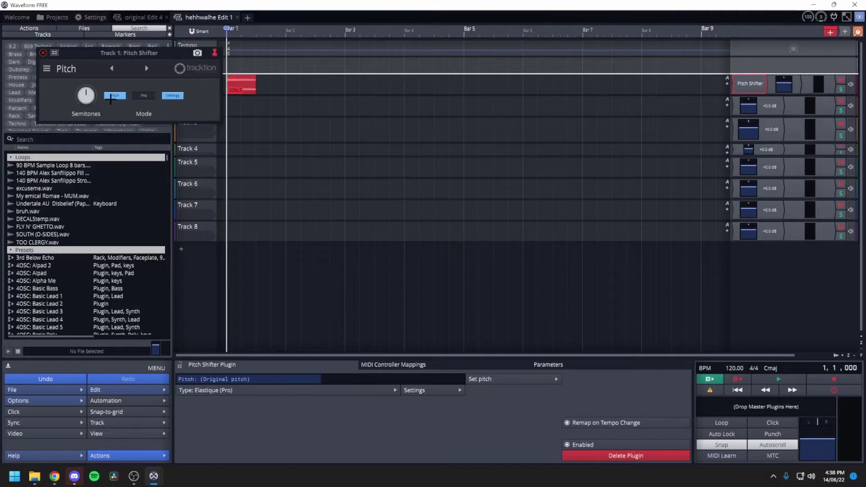
left_click(141, 95)
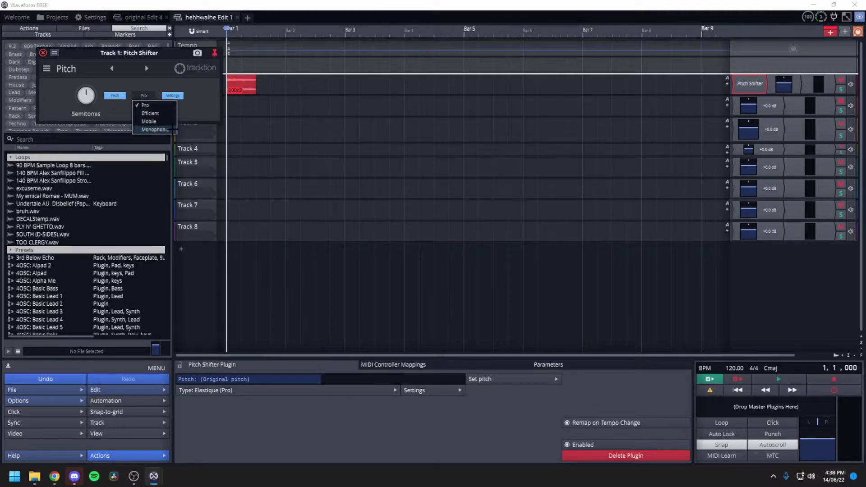
left_click(172, 129)
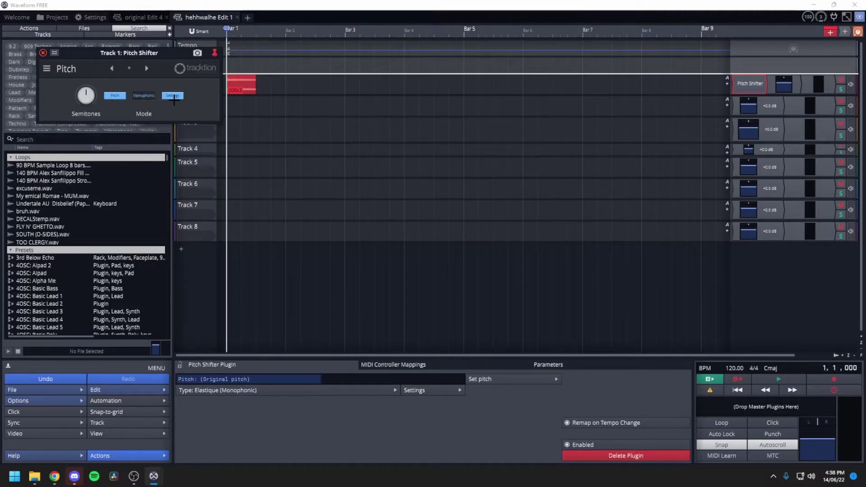
left_click(173, 96)
left_click(224, 140)
left_click(182, 99)
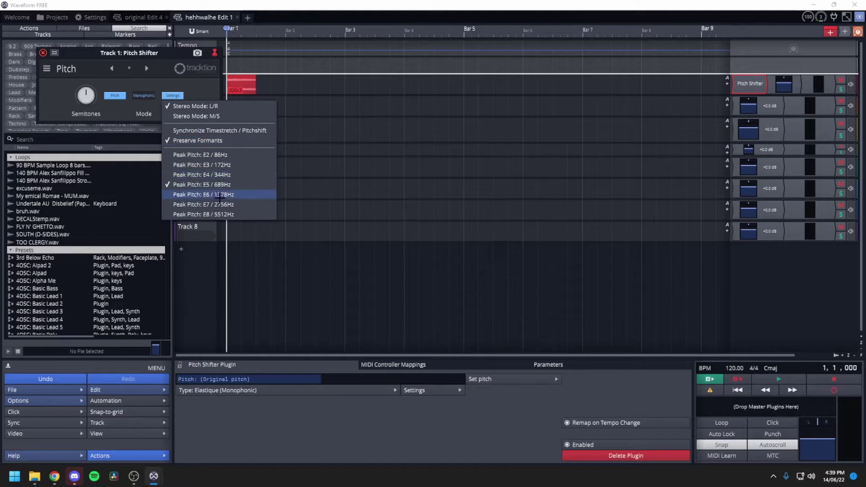
left_click(127, 112)
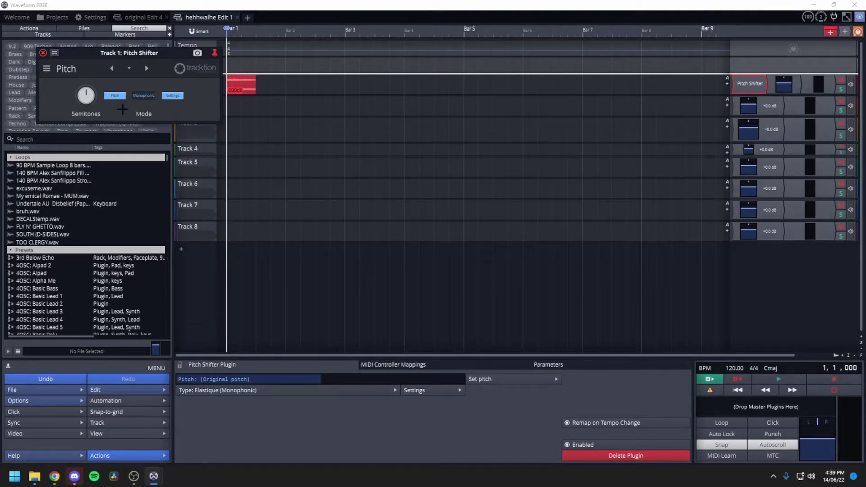
Shift the pitch up +1 semitone and audition the edit.
left_click(94, 118)
type("+1")
key("Return")
left_click(43, 53)
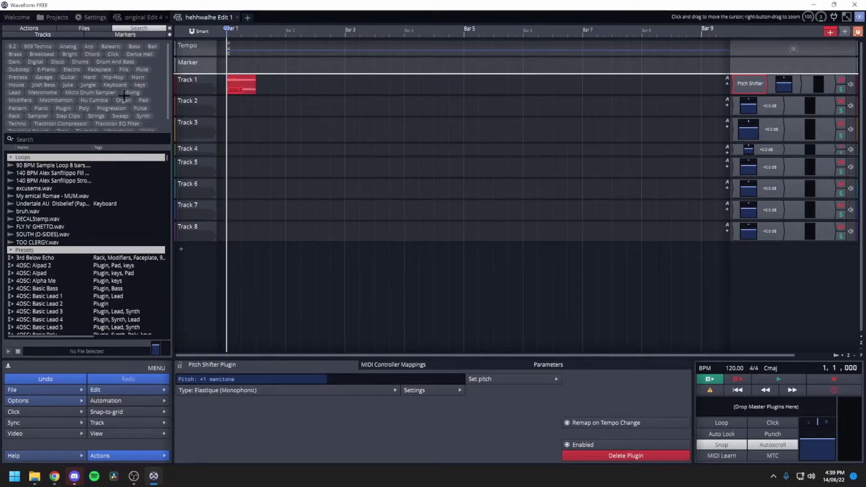
key("space")
key("space")
key("space")
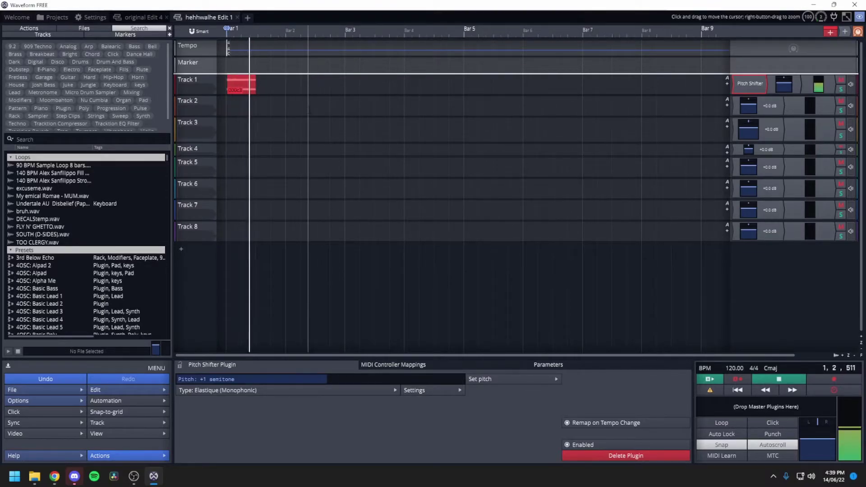
key("space")
key("space")
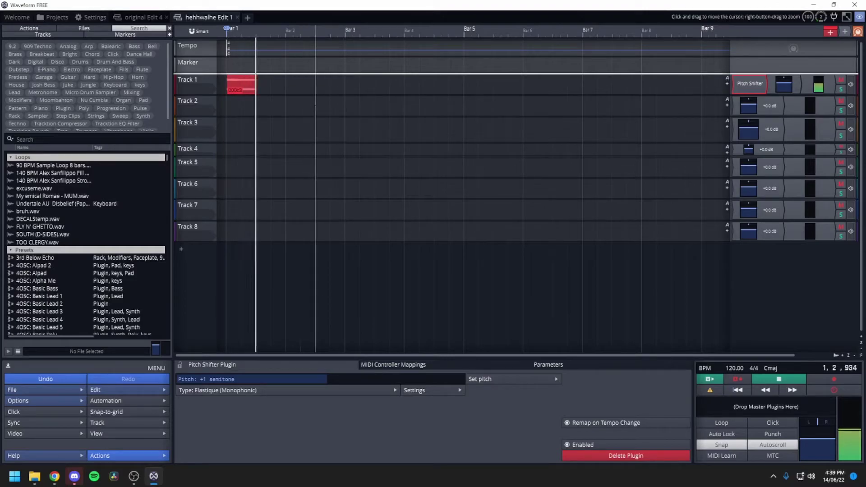
key("space")
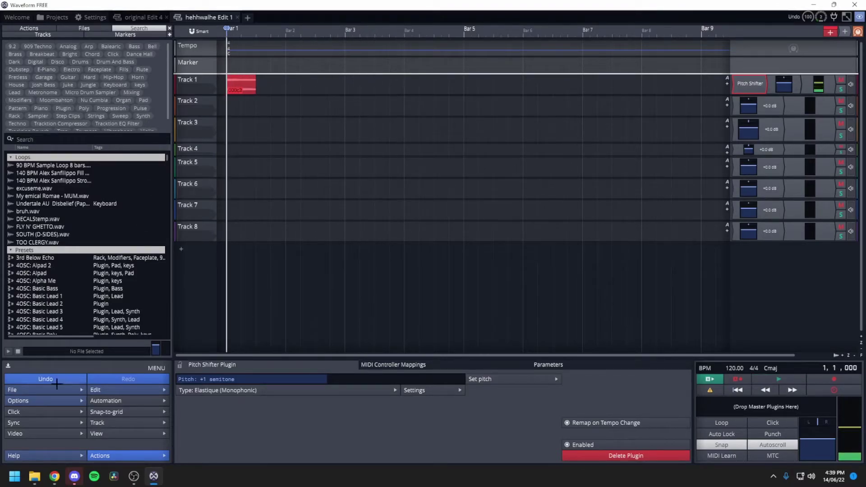
Open Export: Render to a file and browse for the output, clearing the default name.
left_click(18, 390)
left_click(95, 291)
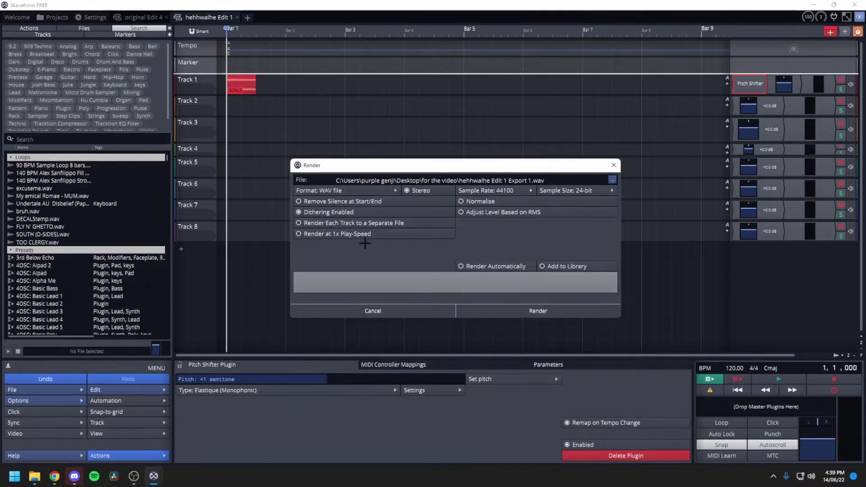
left_click(613, 179)
left_click(613, 180)
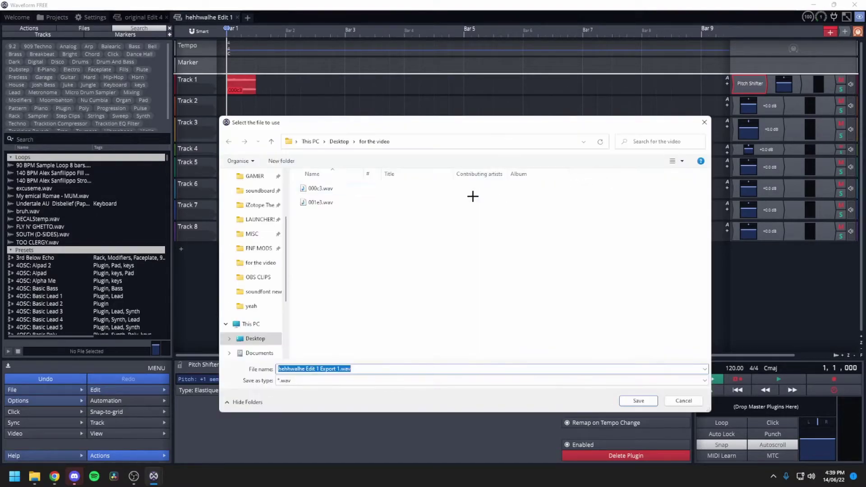
left_click_drag(388, 372, 277, 368)
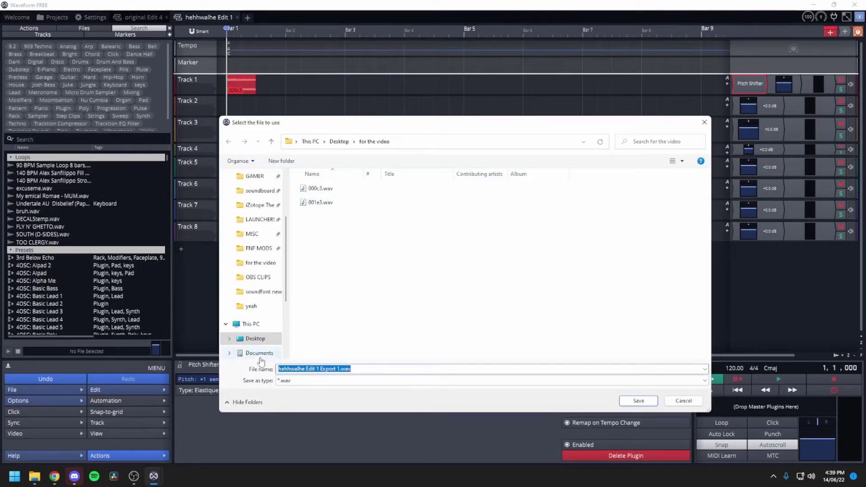
key("BackSpace")
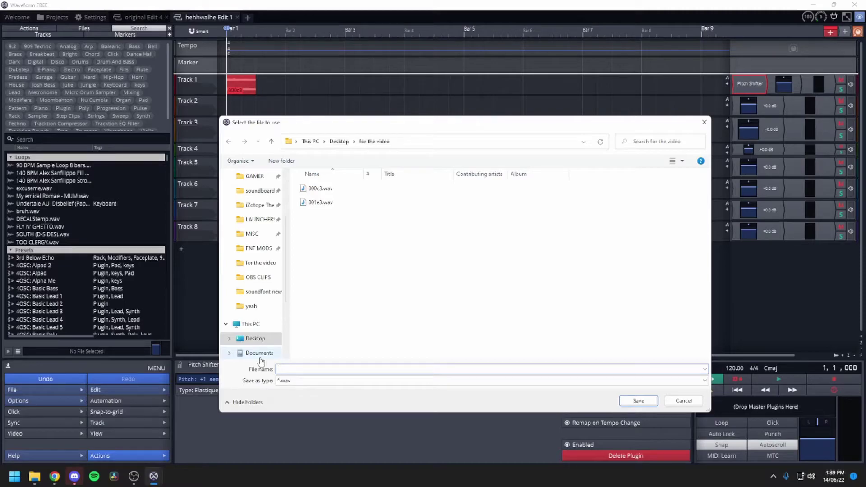
Rename 001e3.wav in the for the video folder to 005e3.wav.
left_click(322, 202)
right_click(323, 202)
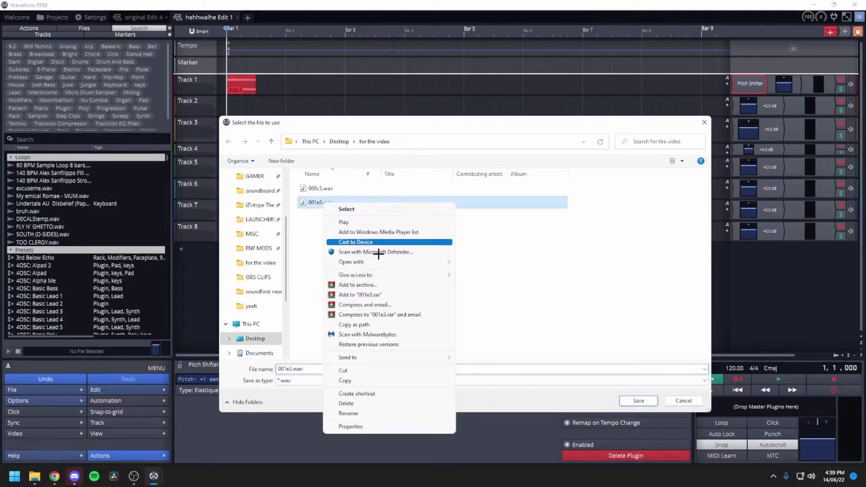
left_click(383, 413)
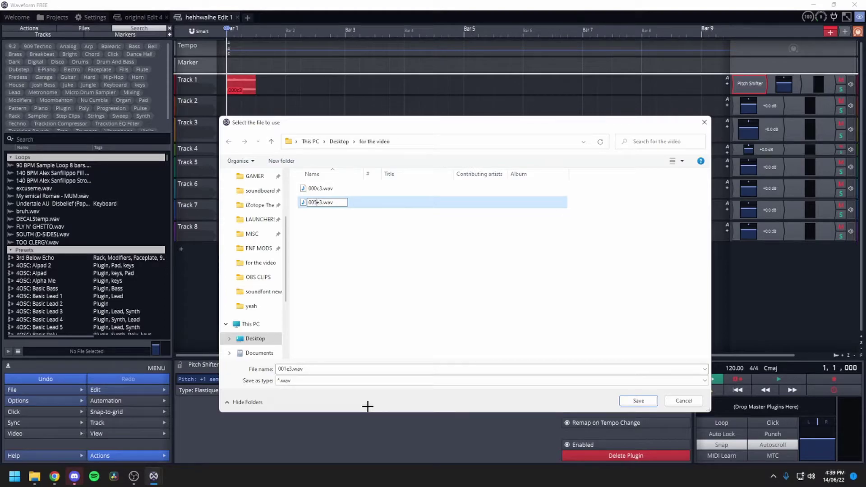
left_click(367, 406)
Name the output 001c#3.wav and render the edit.
left_click(317, 369)
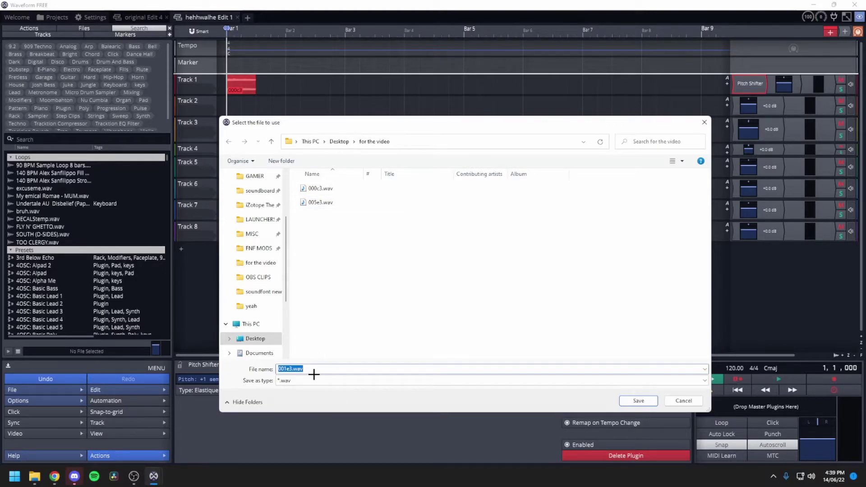
type("00")
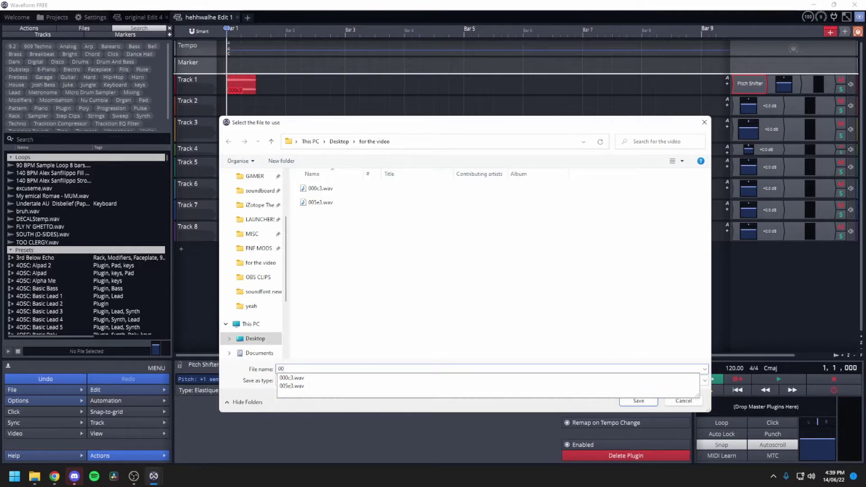
type("1c#3")
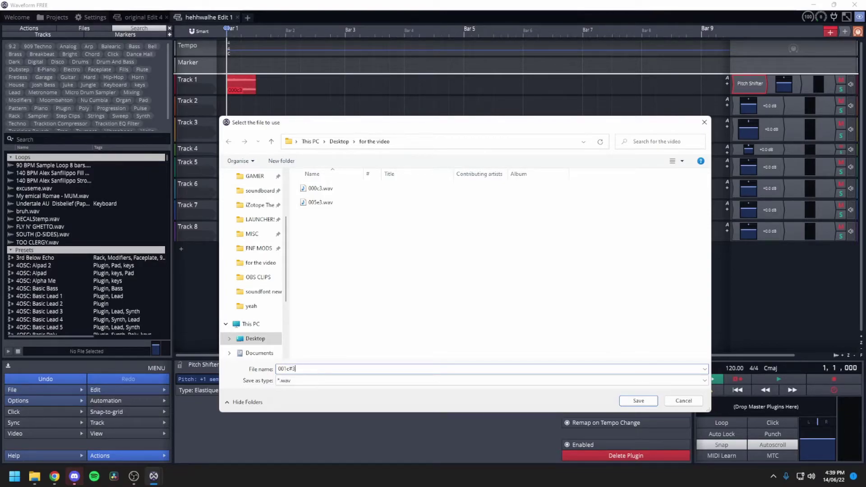
key("Return")
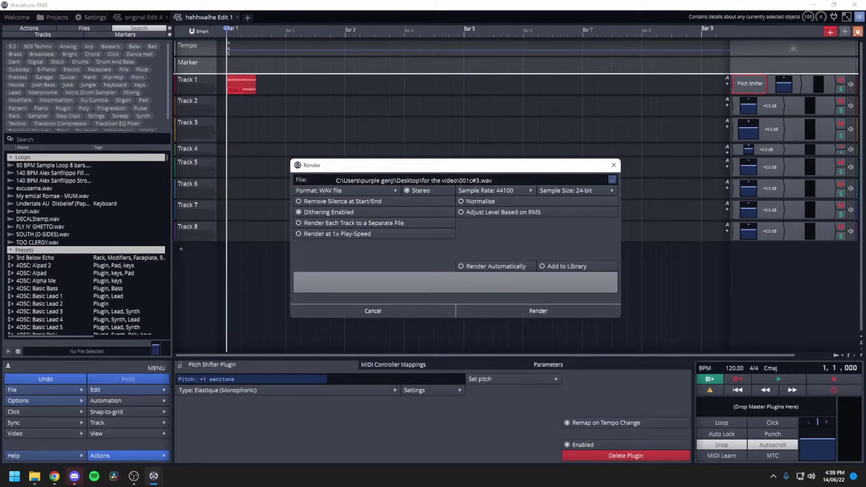
left_click(537, 310)
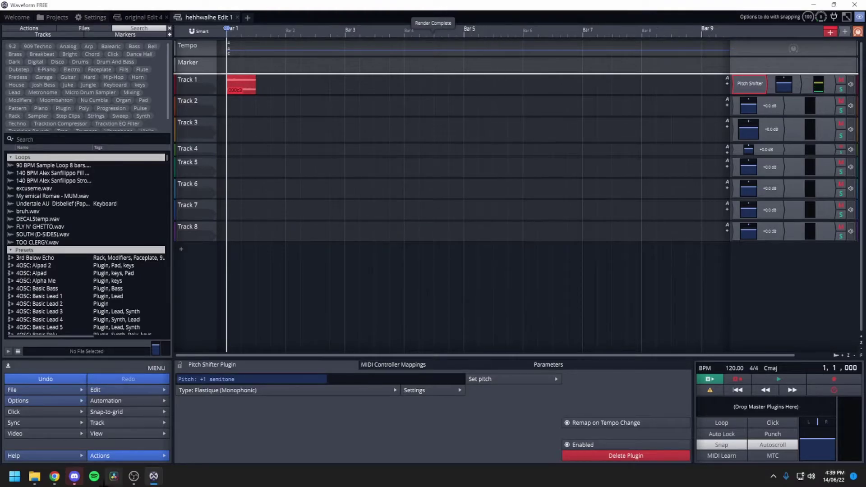
Play 000c3.wav, 001c#3.wav and 005e3.wav from the for the video folder to compare them.
left_click(35, 475)
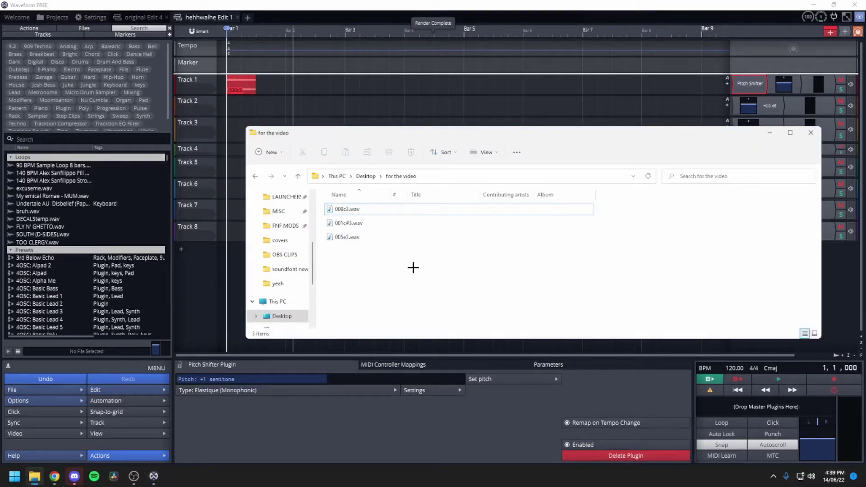
double_click(367, 208)
double_click(351, 223)
left_click(363, 236)
double_click(363, 237)
Close the media player and the for the video folder window.
left_click(584, 115)
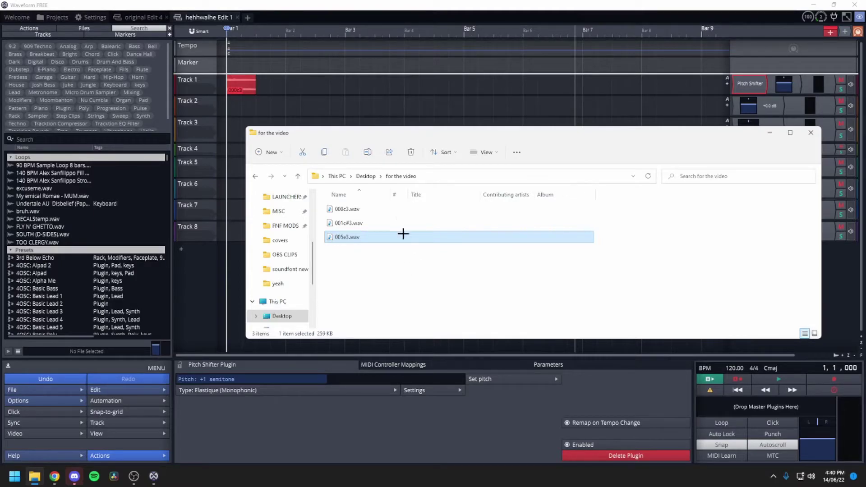
left_click(437, 305)
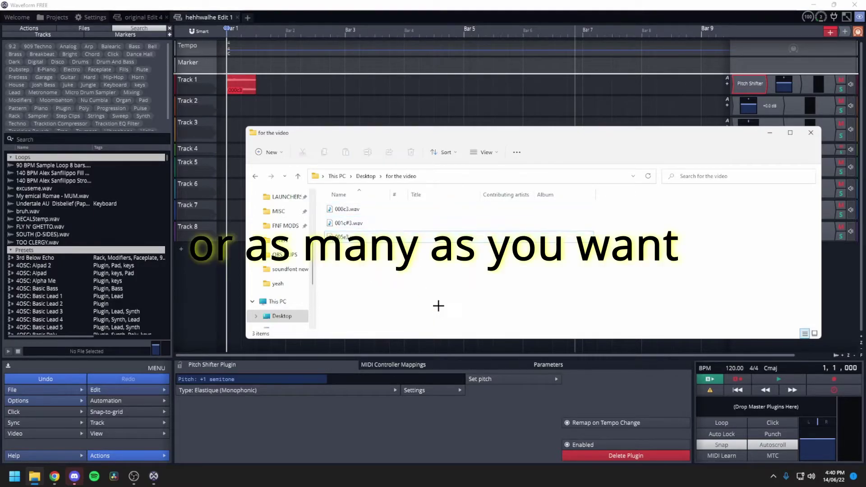
left_click(811, 133)
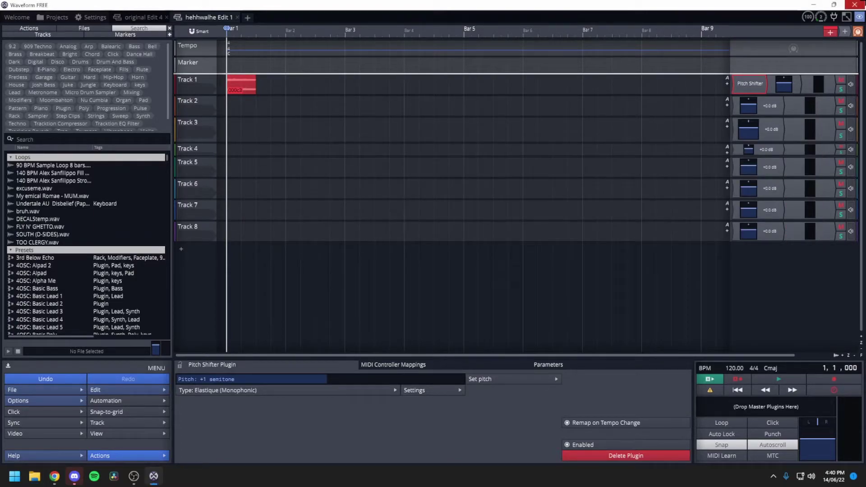
Quit Waveform discarding changes and start a new soundfont titled 'for the video'.
left_click(853, 5)
left_click(464, 273)
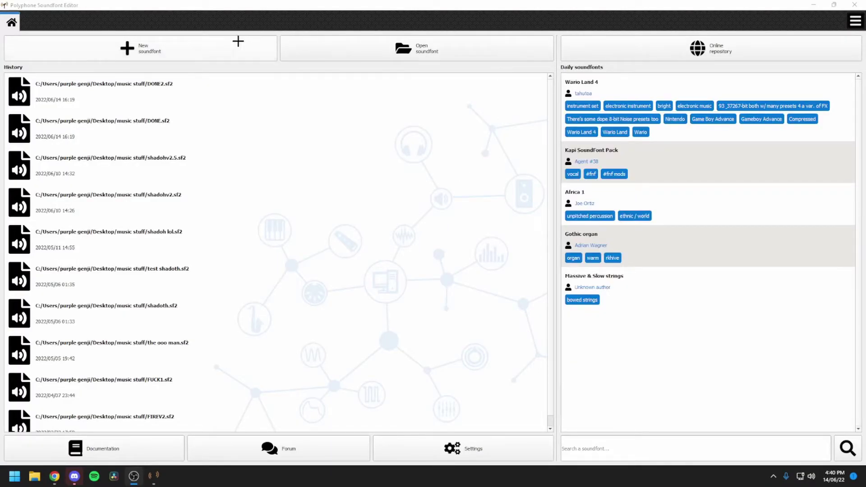
left_click(179, 46)
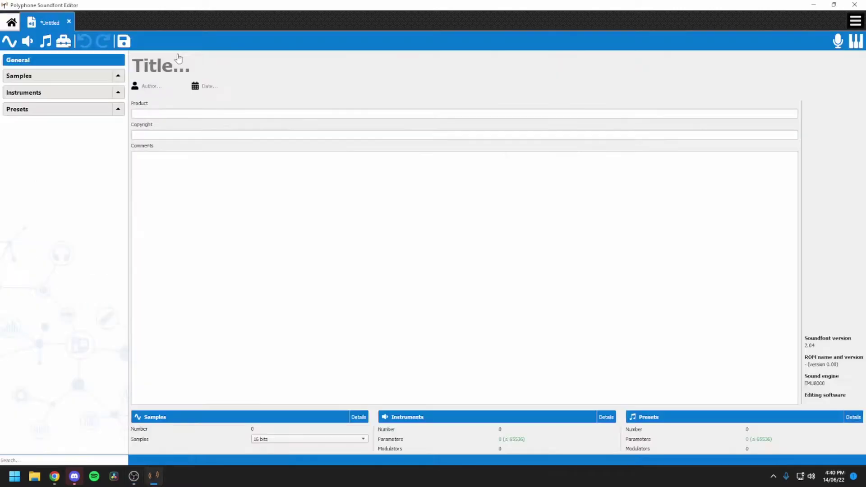
left_click(148, 61)
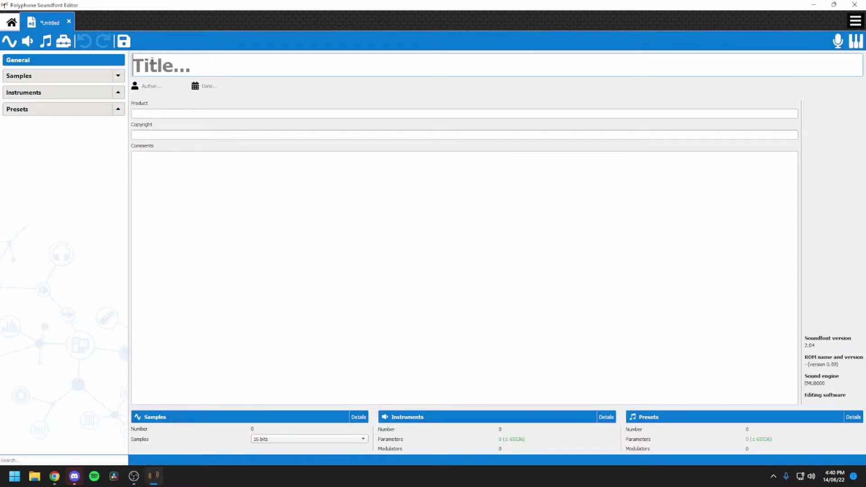
type("for the video")
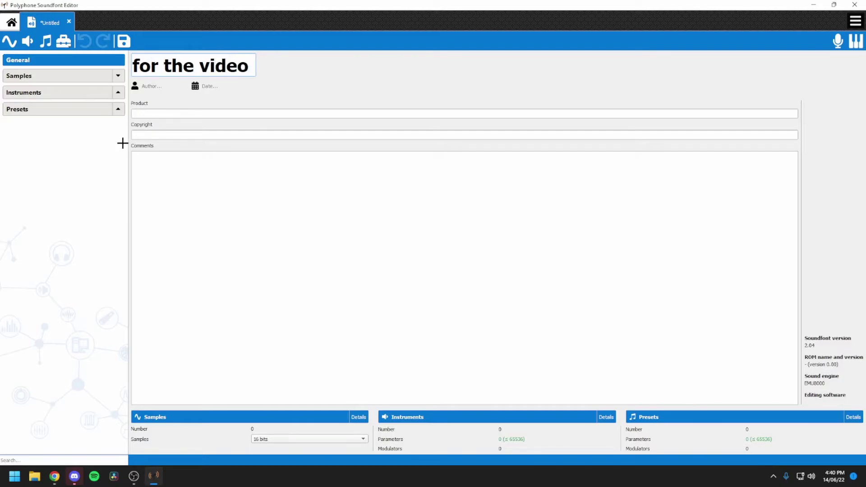
key("Return")
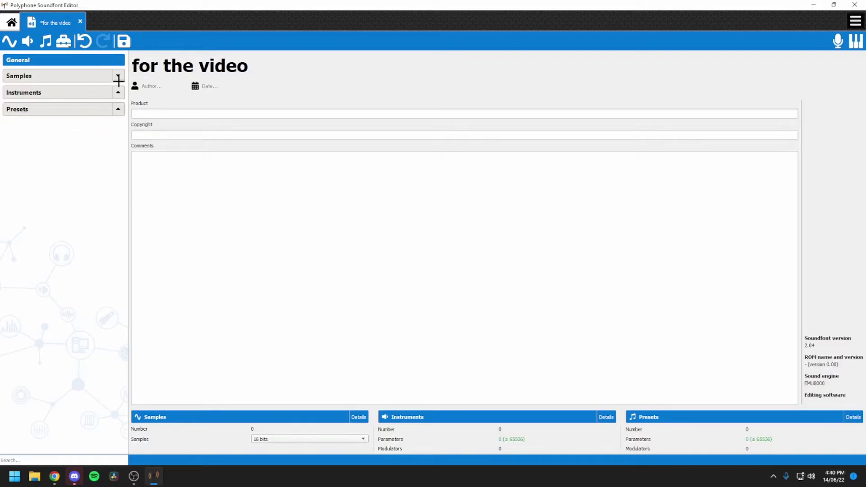
Choose 000c3.wav, 001c#3.wav and 005e3.wav from Desktop > for the video for sample import.
left_click(99, 78)
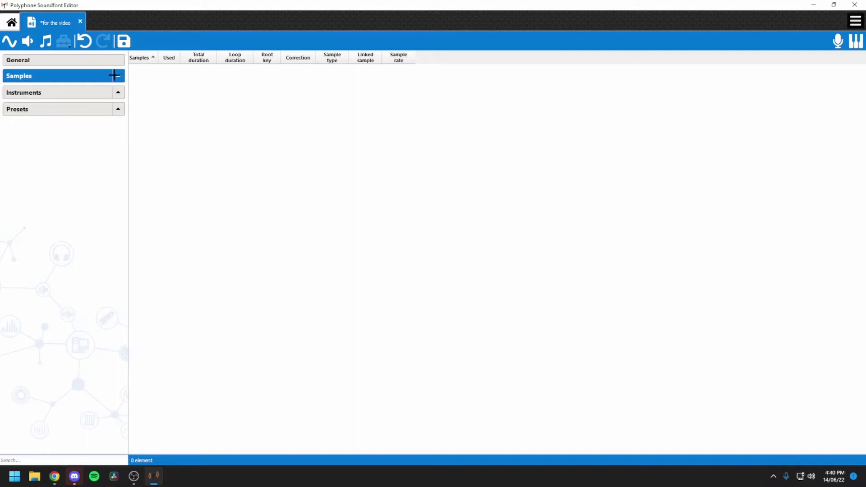
left_click(10, 42)
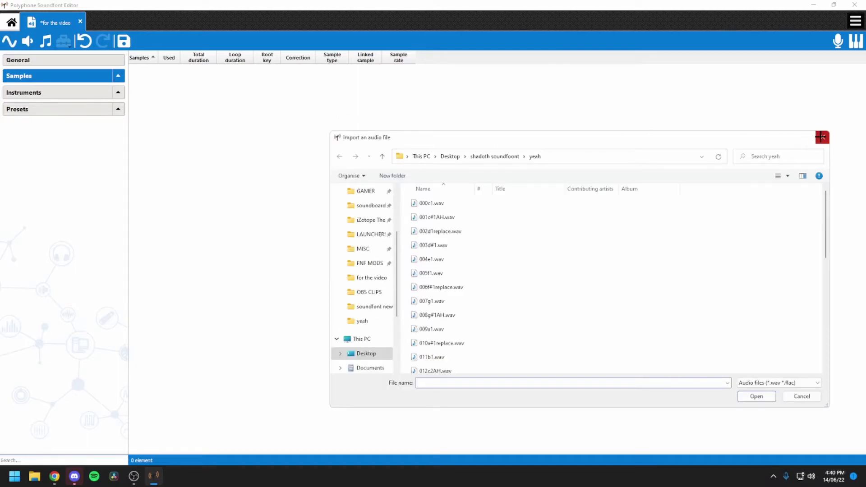
left_click(821, 134)
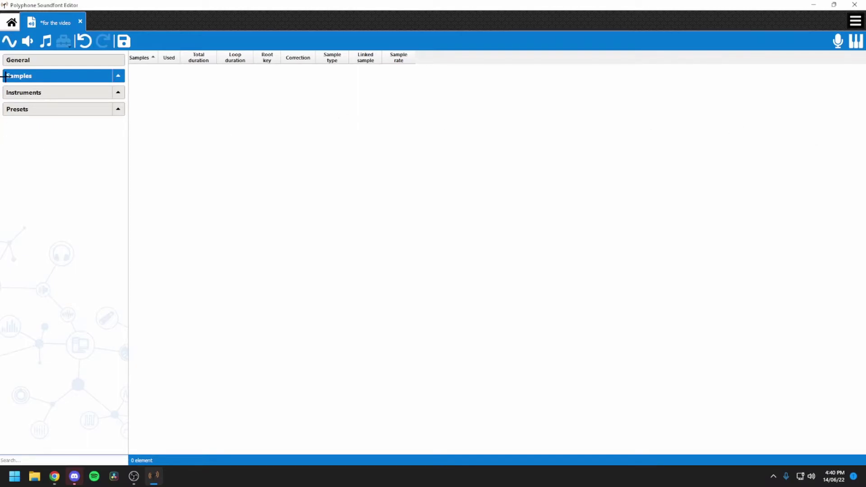
left_click(10, 50)
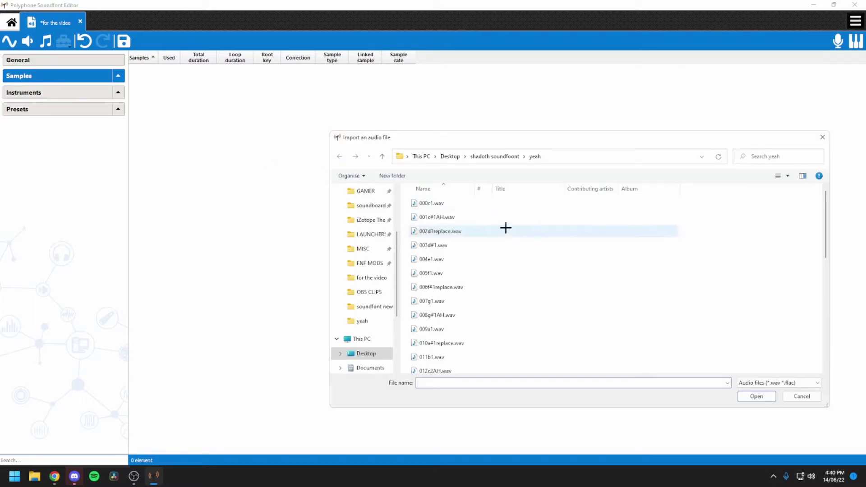
left_click(463, 156)
left_click(448, 156)
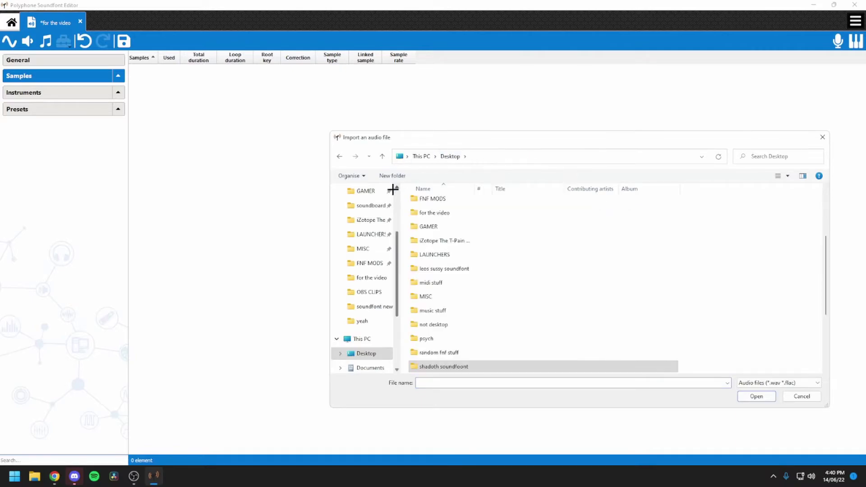
double_click(471, 213)
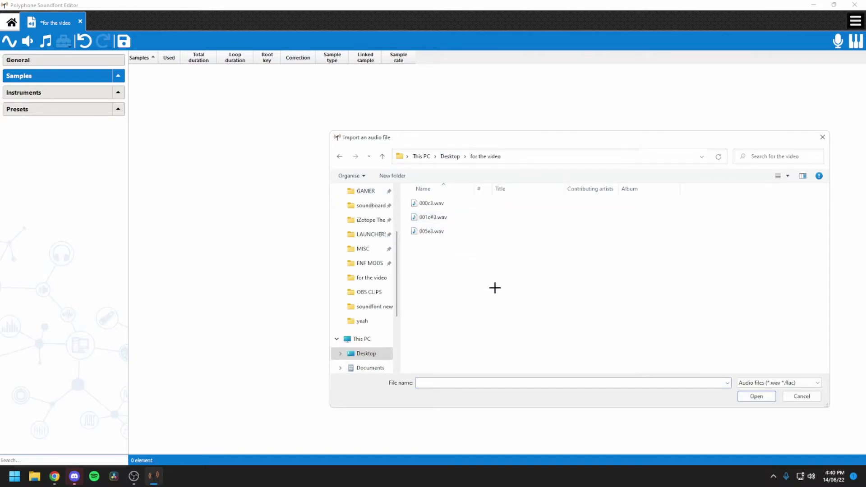
left_click_drag(459, 272, 471, 194)
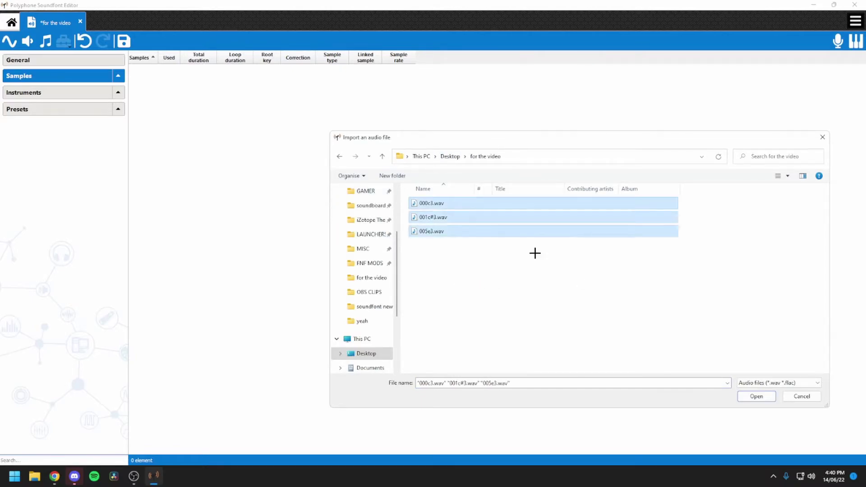
Import the three WAVs and inspect the new 000c3 and 001c#3 left/right samples.
left_click(765, 403)
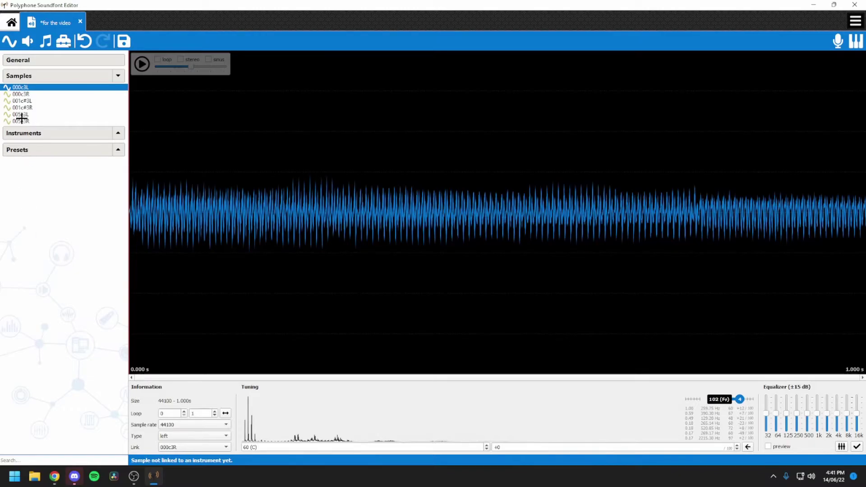
left_click(41, 94)
left_click(41, 89)
left_click(39, 100)
left_click(40, 108)
left_click(37, 101)
left_click(42, 107)
left_click(40, 88)
Compare the 000c3L and 000c3R samples.
left_click(44, 94)
left_click(39, 88)
left_click(39, 92)
left_click(35, 88)
left_click(30, 94)
left_click(29, 88)
left_click(31, 94)
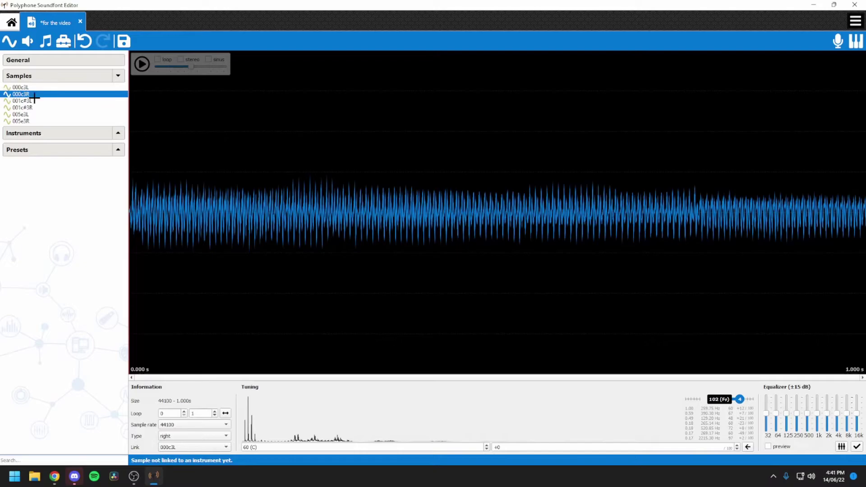
Set root key 61 (C#) for both 001c#3L and 001c#3R.
left_click(36, 99)
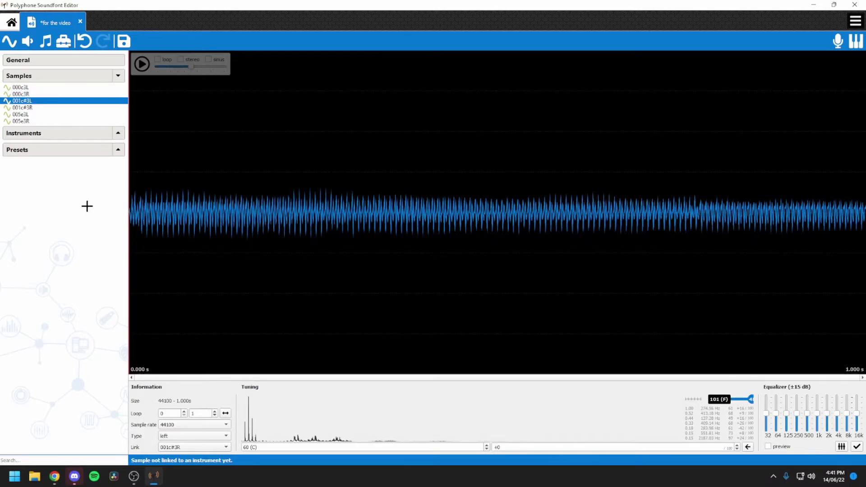
left_click(291, 447)
key("Return")
left_click(37, 108)
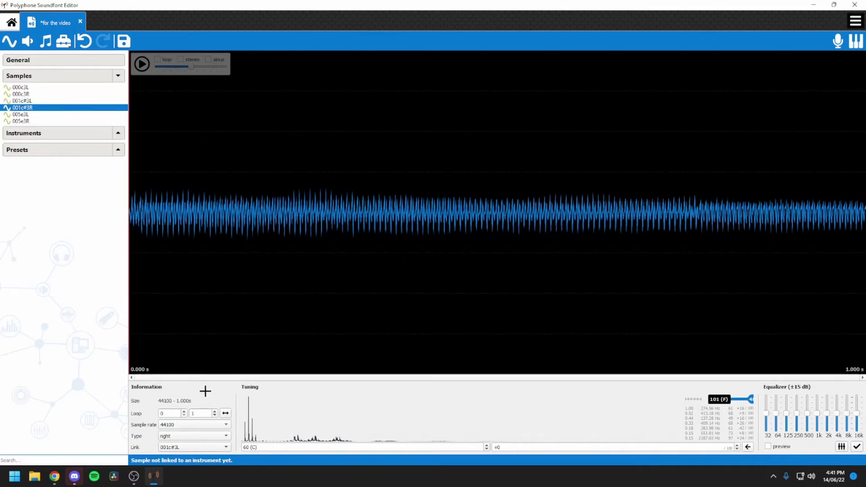
left_click(270, 448)
type("61")
key("Return")
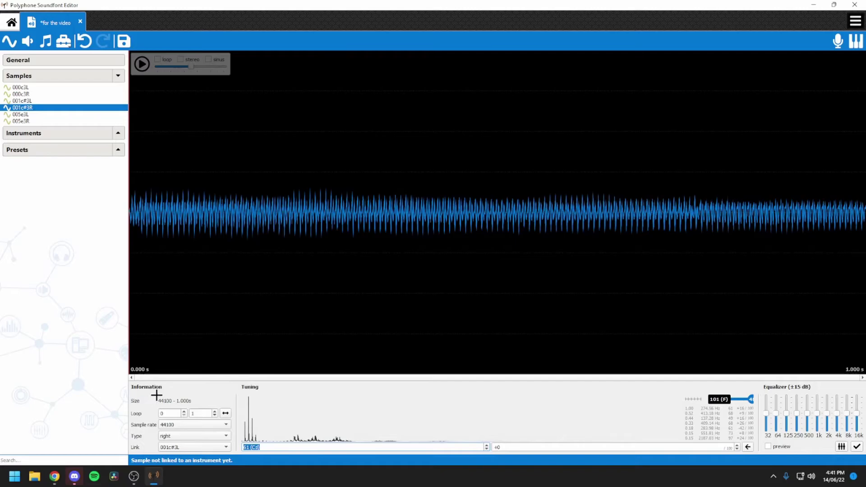
left_click(366, 387)
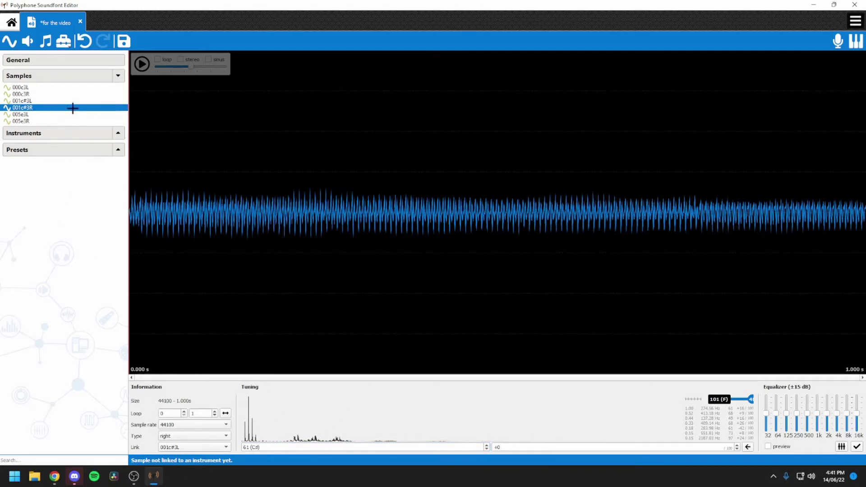
Set root key 64 (E) for the 005e3 samples.
left_click(22, 114)
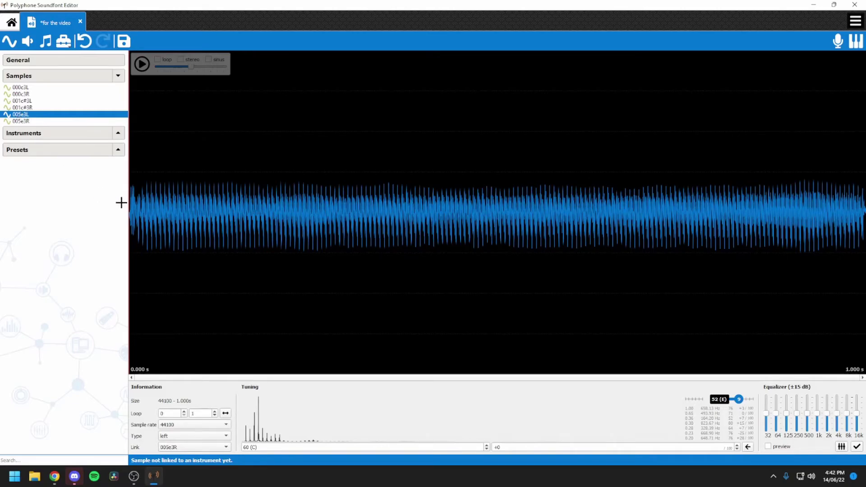
left_click(280, 447)
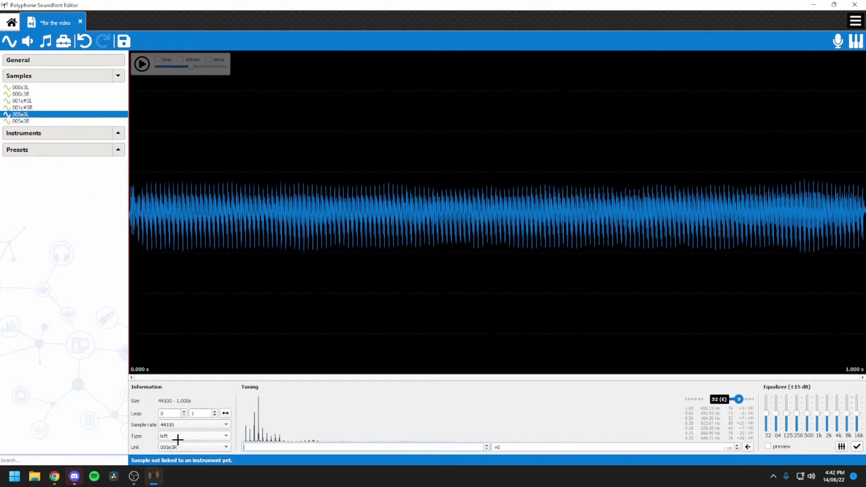
left_click(21, 121)
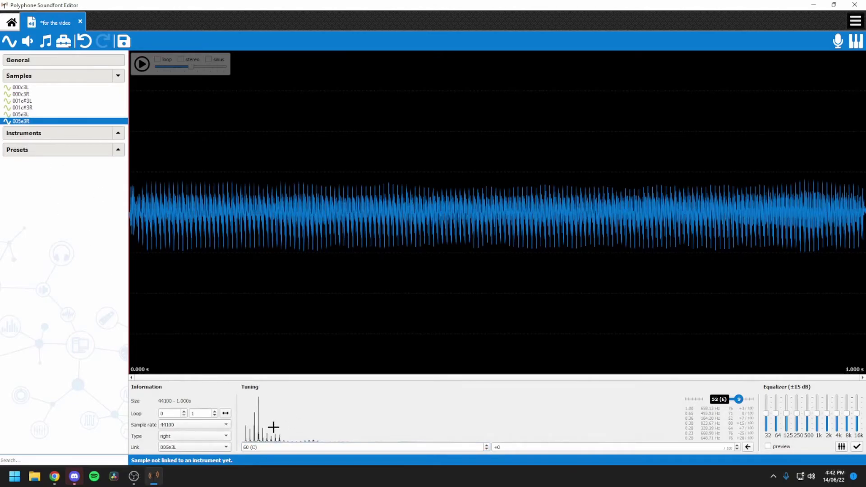
scroll(277, 446, "up", 4)
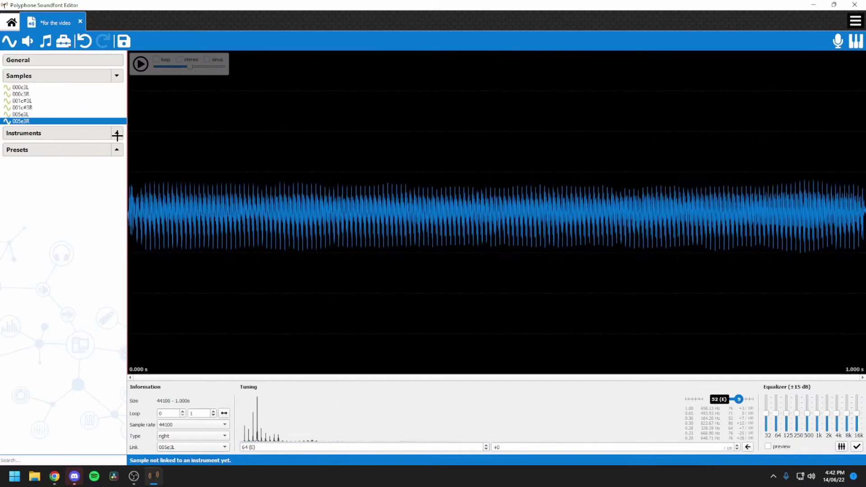
Select all six samples and create a linked instrument named 'for the video'.
left_click(12, 87)
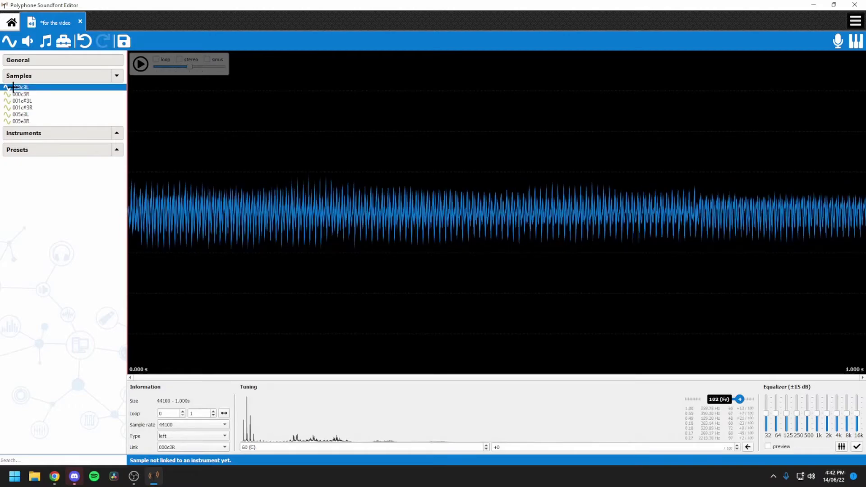
left_click(45, 116)
left_click(44, 89)
left_click(37, 121, "shift")
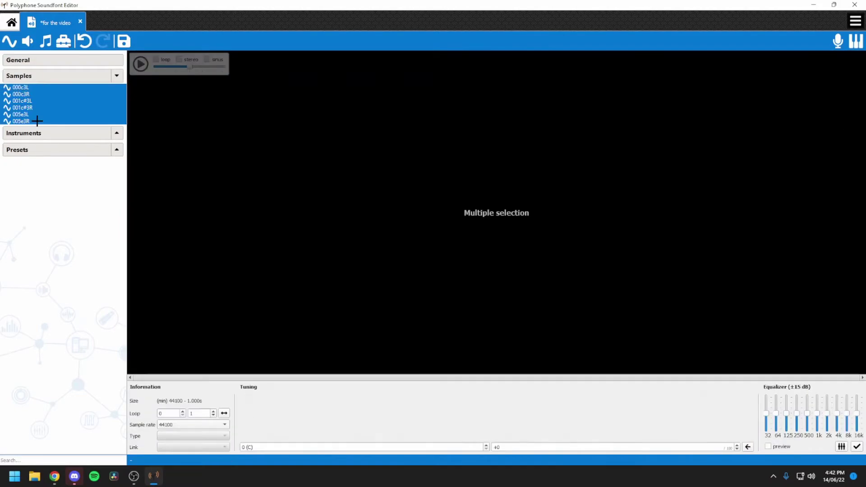
left_click(29, 42)
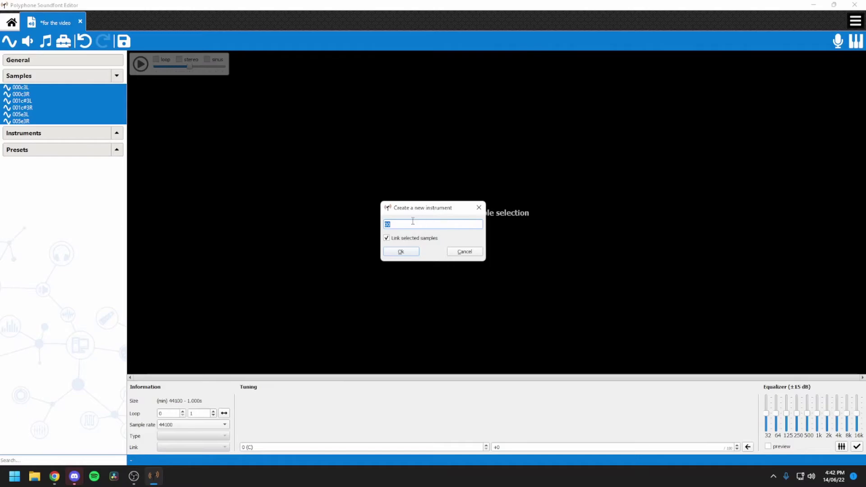
key("BackSpace")
type("for the video")
key("Return")
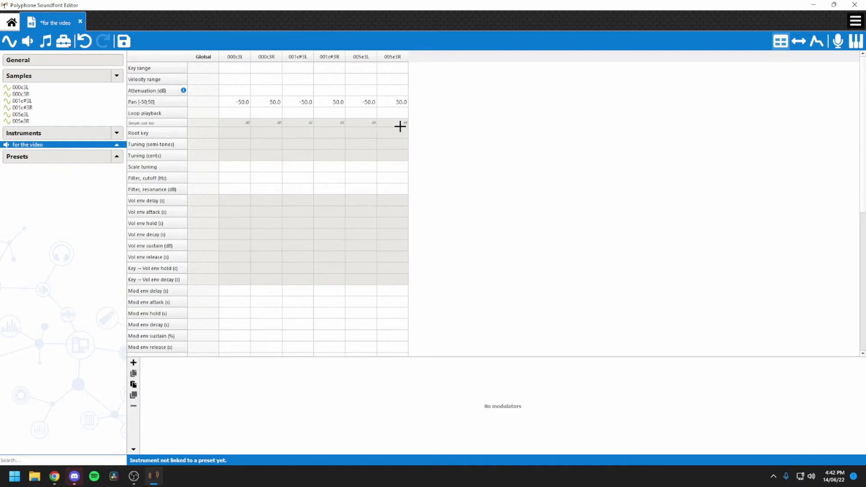
Enter key ranges 60, 60, 61, 61, 64, 64 for the six samples in the instrument table.
left_click(241, 70)
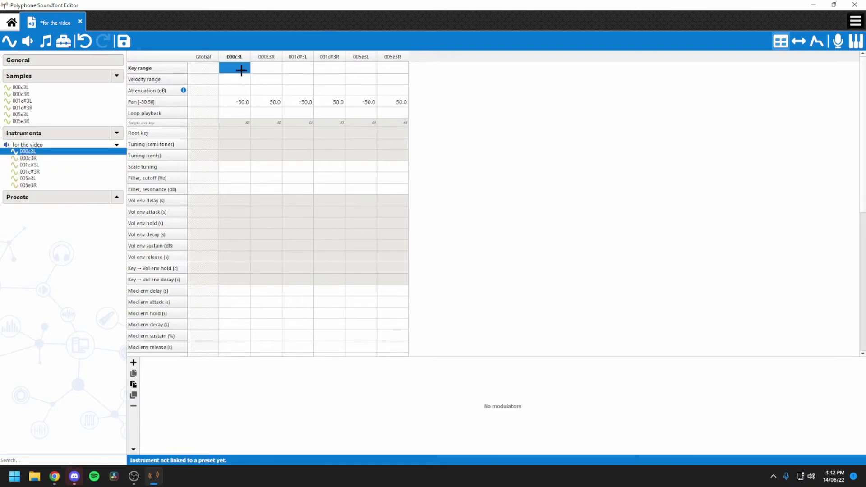
type("6")
key("Tab")
type("60")
key("Tab")
type("61")
key("Tab")
type("6")
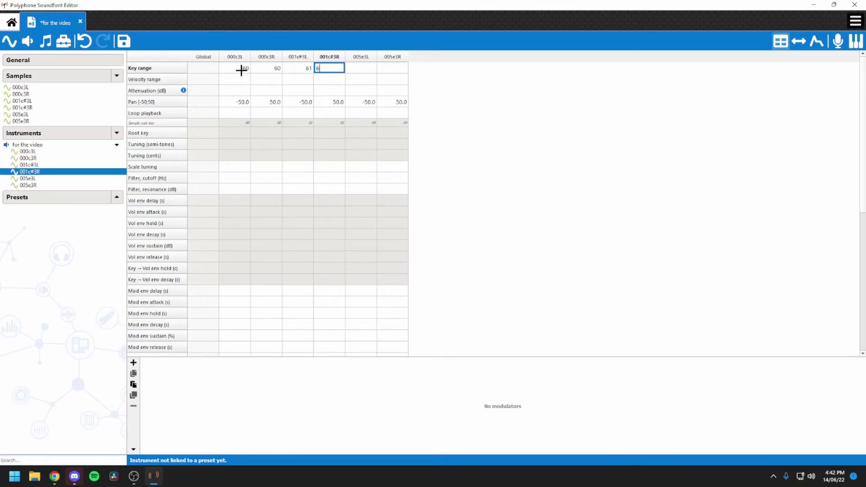
type("1")
key("Tab")
type("64")
key("Tab")
type("64")
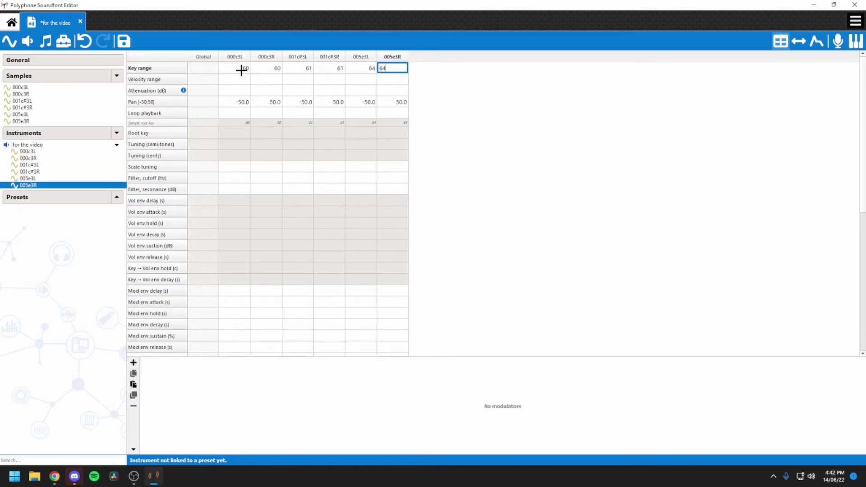
key("Return")
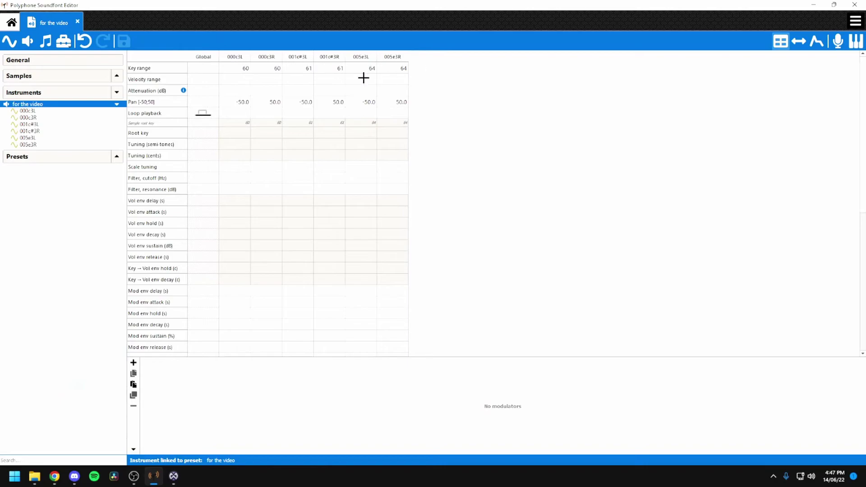
Choose a loop playback mode in the instrument's Global column.
left_click(203, 112)
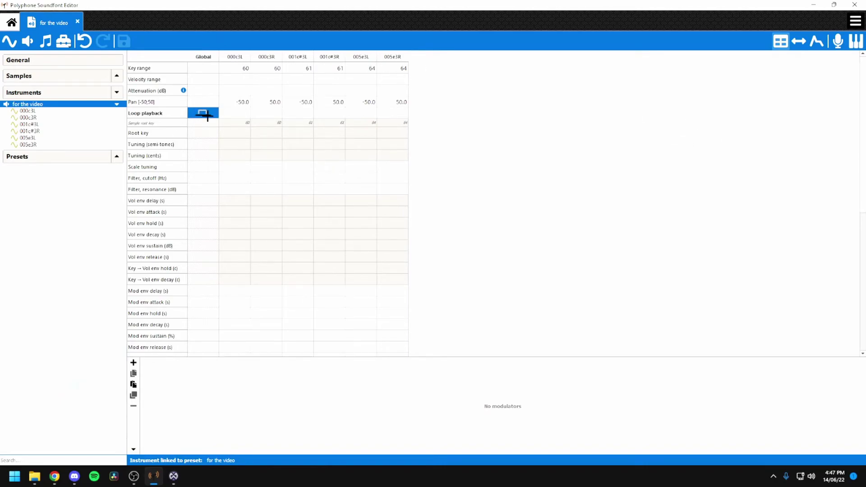
left_click(207, 115)
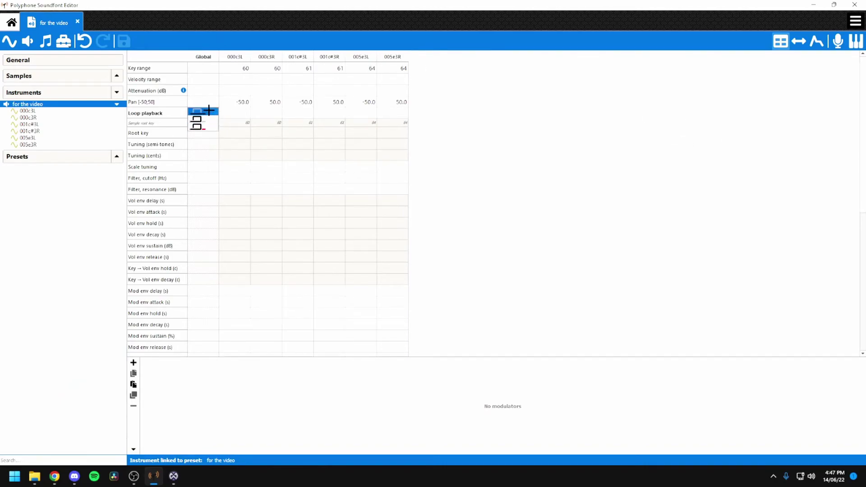
left_click(205, 118)
left_click(617, 132)
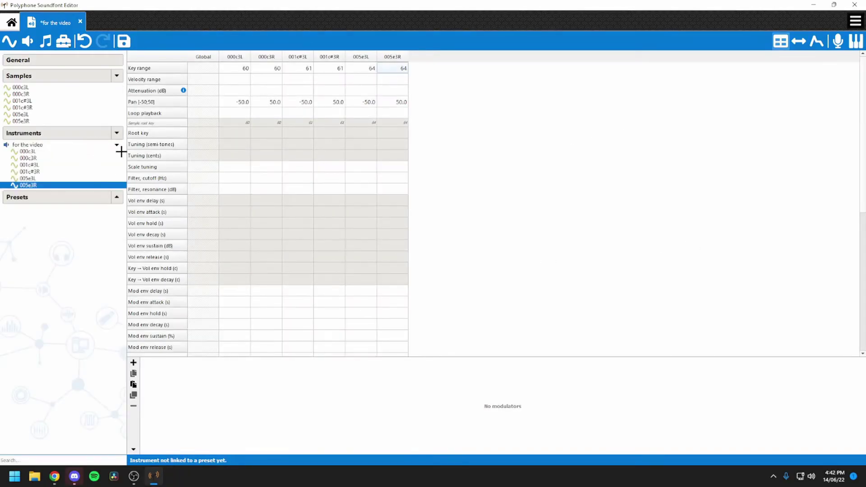
Create preset 000:000 'for the video' linked to the 'for the video' instrument across keys 60–64.
left_click(116, 144)
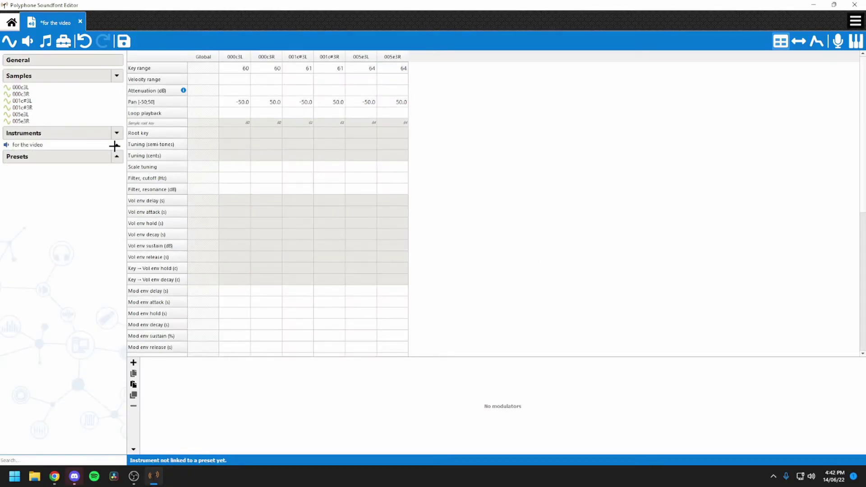
left_click(35, 145)
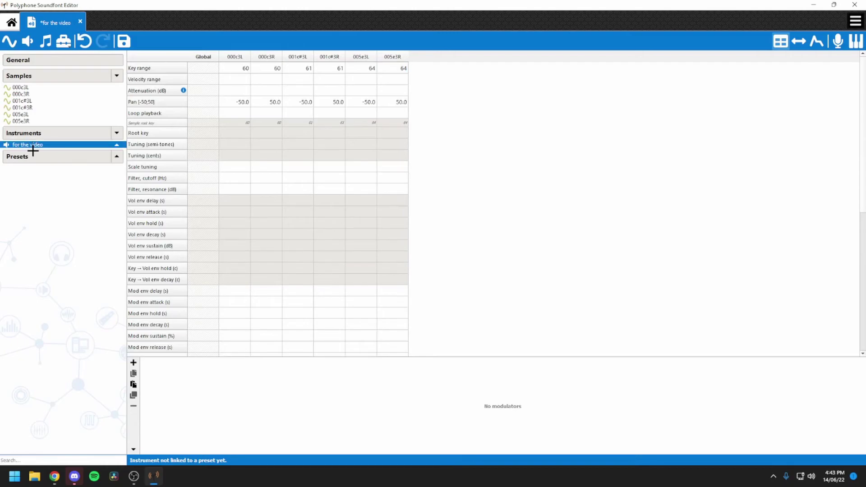
left_click(46, 42)
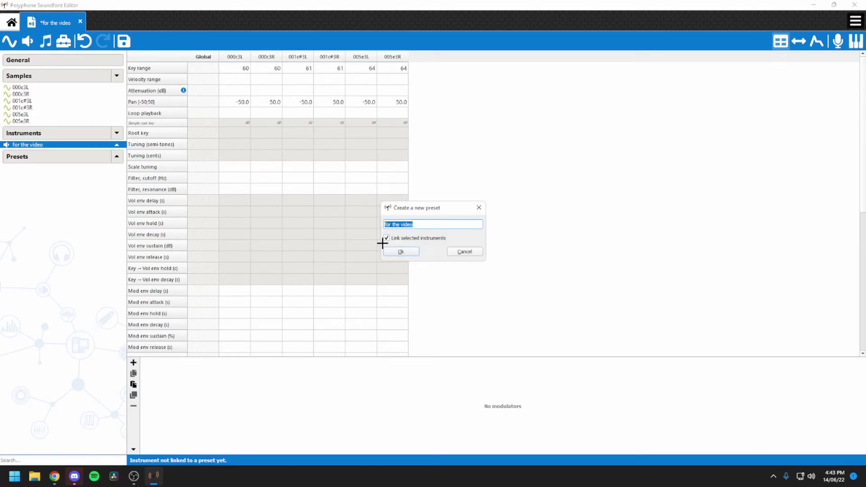
left_click(407, 250)
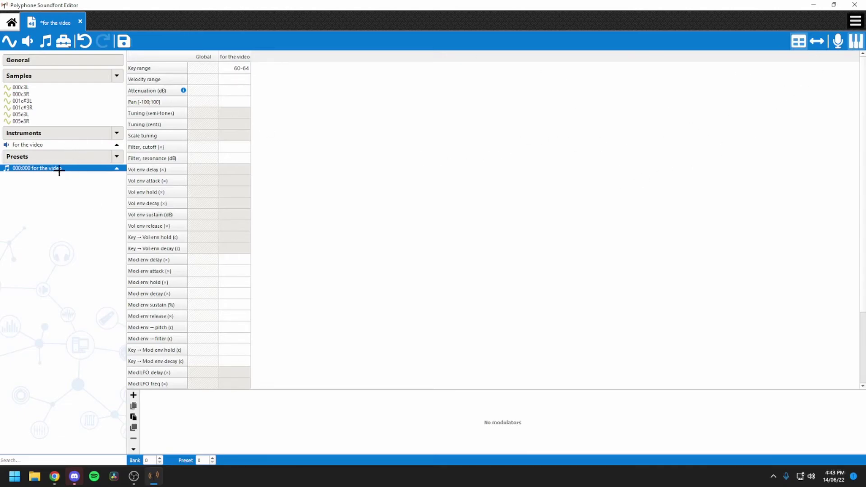
Export the soundfont as 'for the video.sf2' into the music stuff folder.
left_click(855, 20)
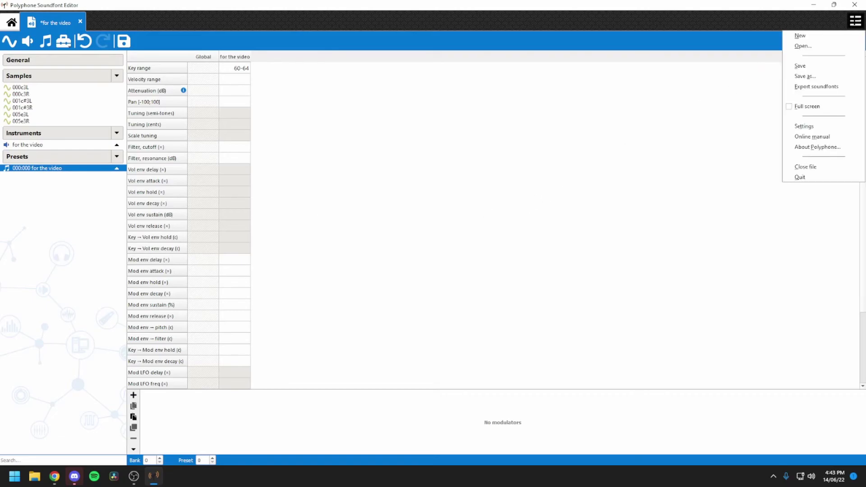
left_click(822, 79)
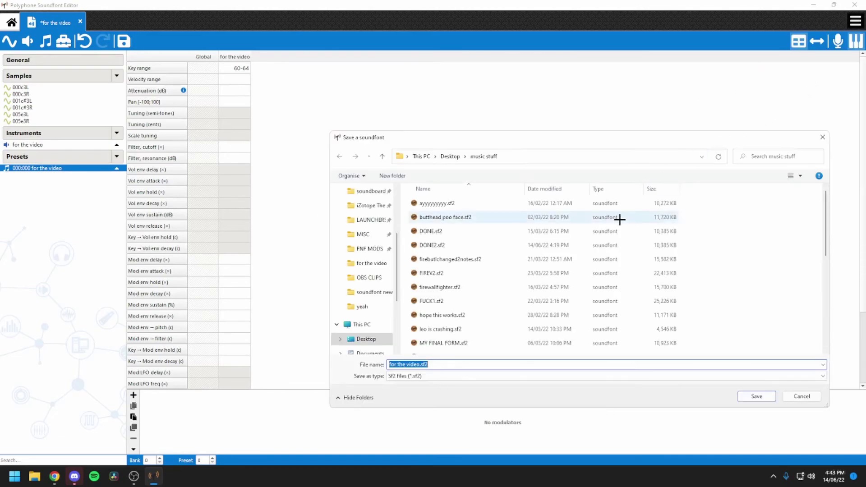
scroll(469, 304, "down", 10)
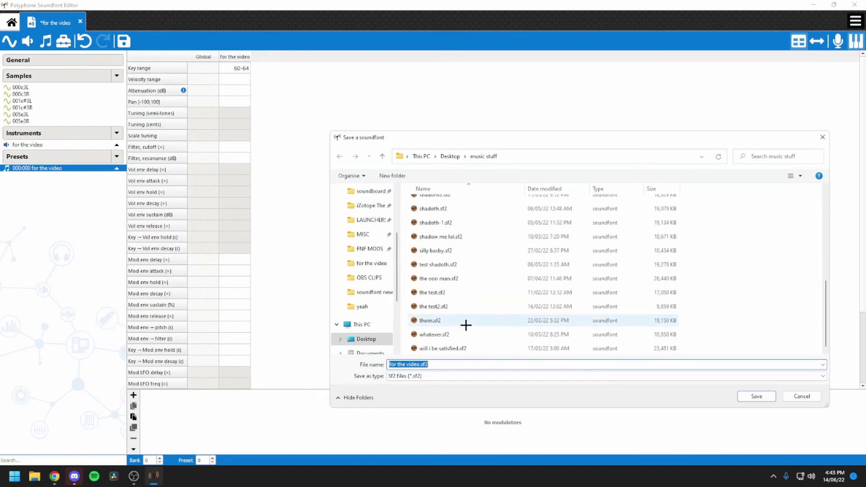
left_click(460, 364)
left_click(750, 396)
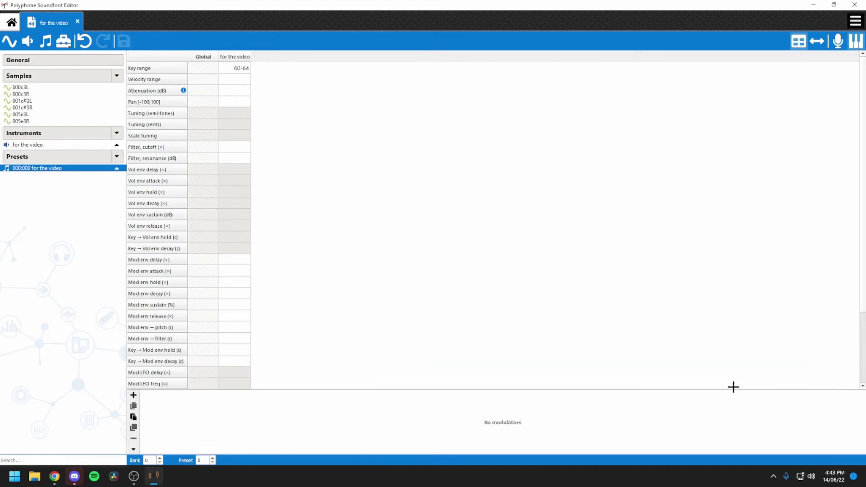
Close Polyphone, open the music stuff folder and confirm the project tab's name.
left_click(855, 4)
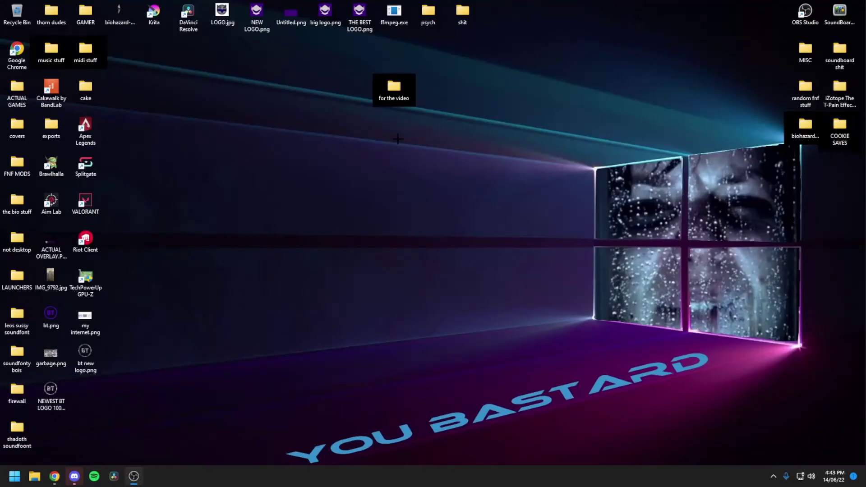
double_click(51, 49)
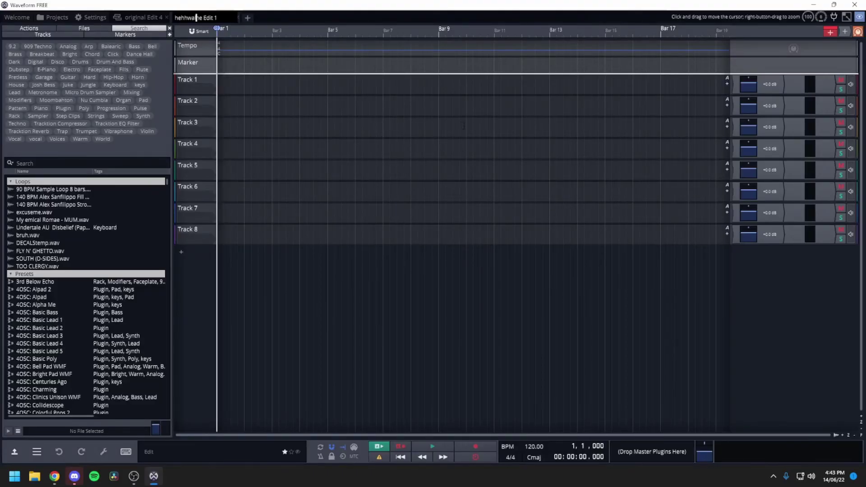
key("Return")
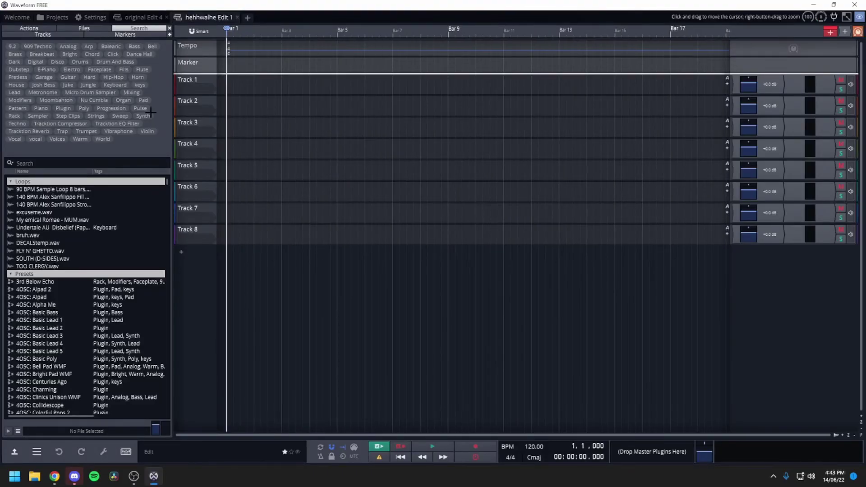
Insert the Plogue sforzando VST_x64 instrument plugin on Track 1.
right_click(738, 84)
left_click(757, 112)
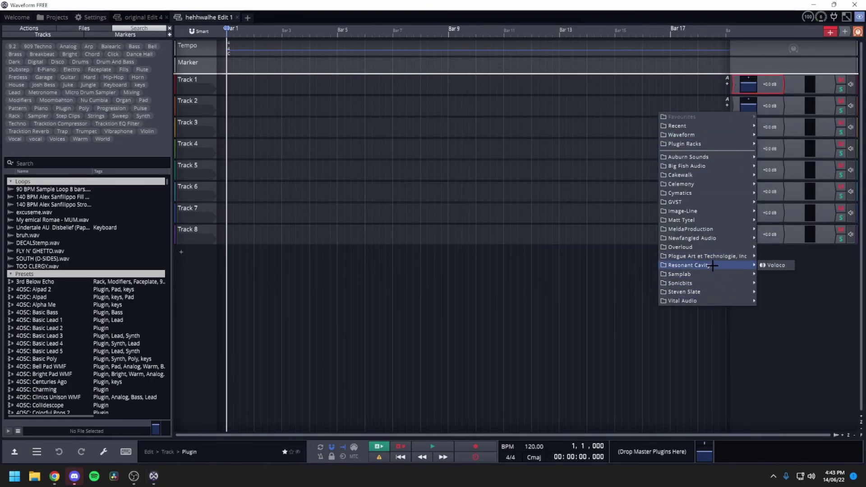
mouse_move(716, 256)
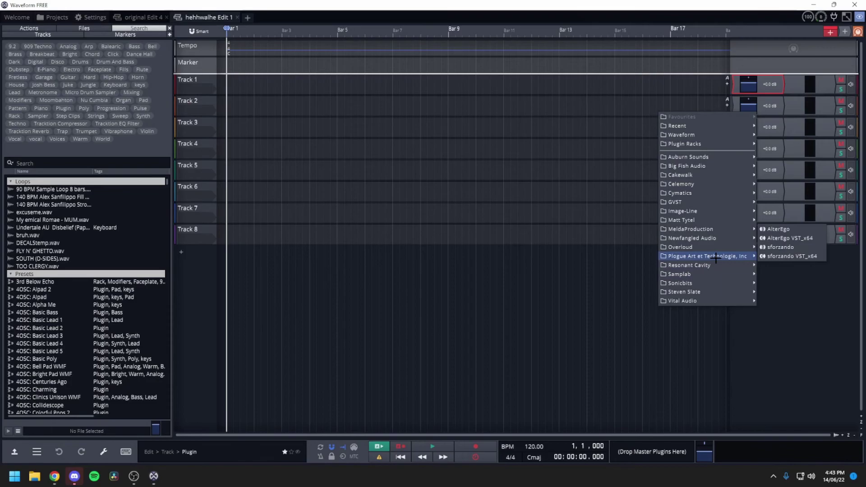
left_click(806, 257)
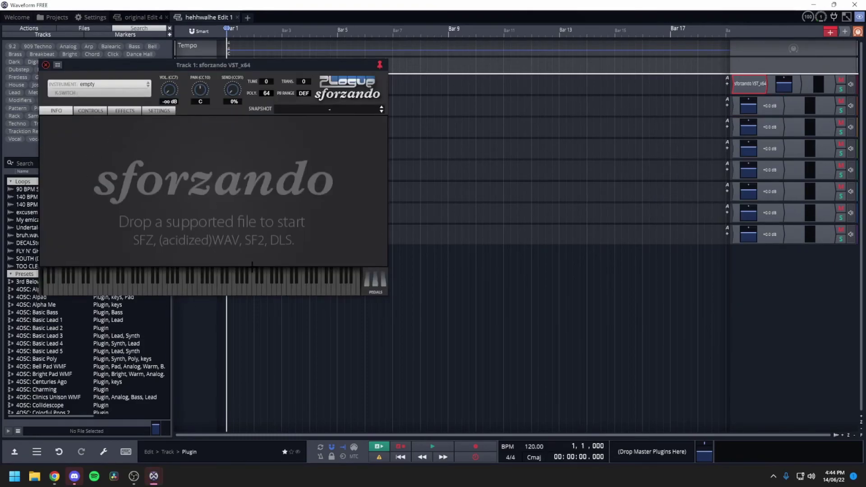
Drag 'for the video.sf2' from Desktop > music stuff into sforzando, loading 000_for_the_video.
left_click(36, 478)
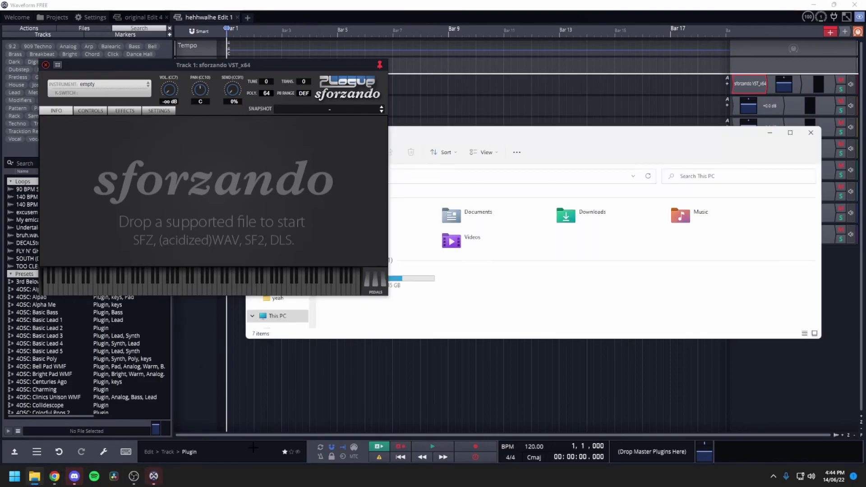
left_click_drag(499, 131, 637, 135)
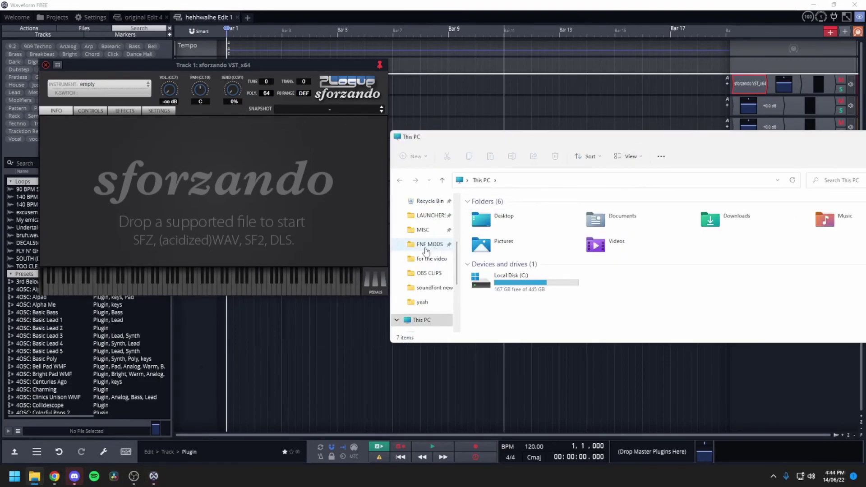
scroll(426, 251, "up", 5)
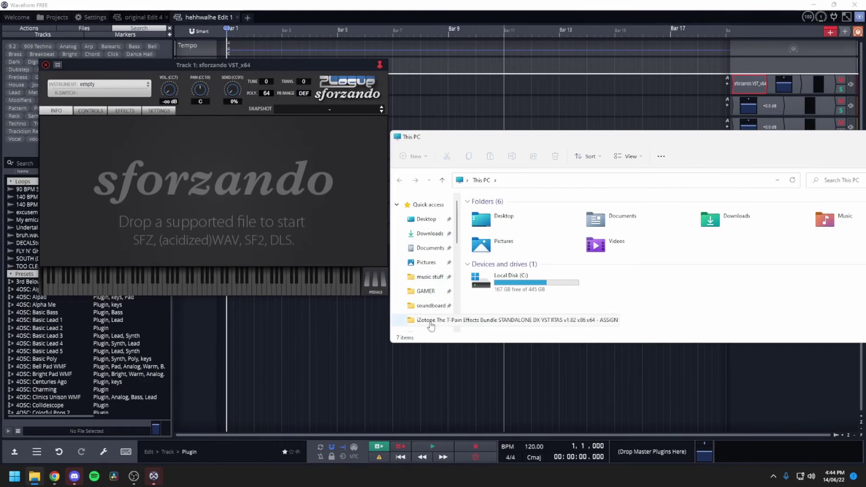
scroll(433, 291, "down", 1)
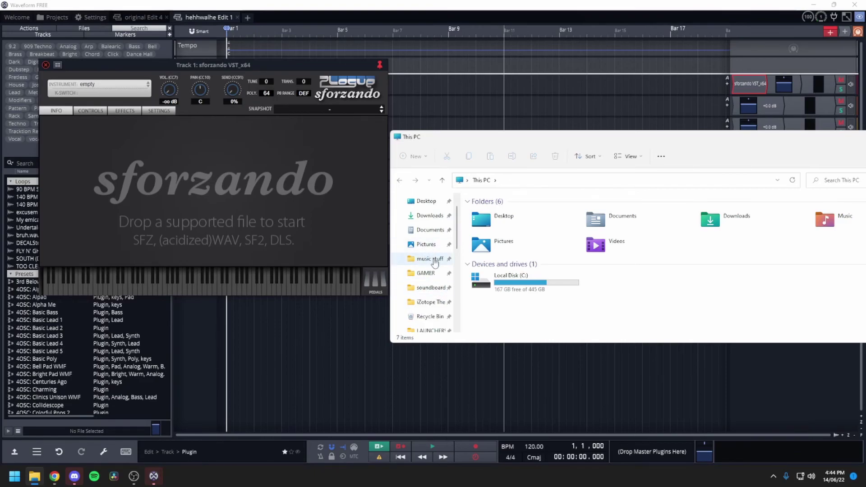
left_click(431, 259)
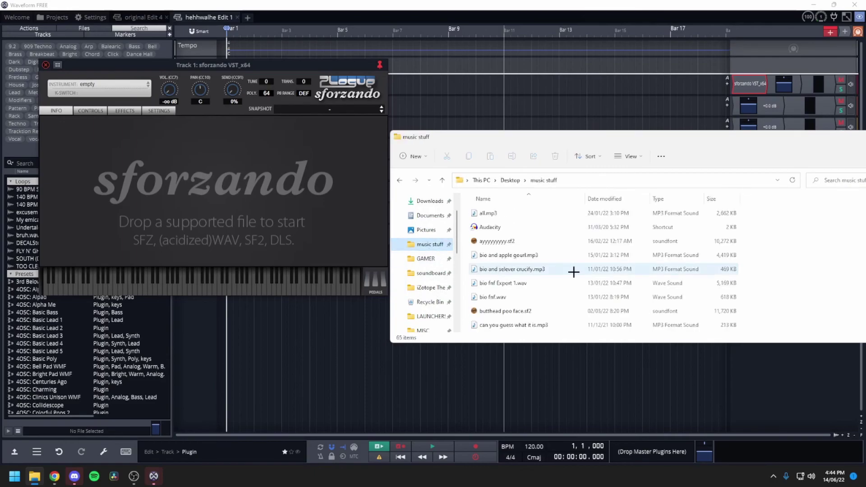
scroll(573, 271, "down", 5)
left_click(509, 309)
left_click_drag(345, 271, 267, 201)
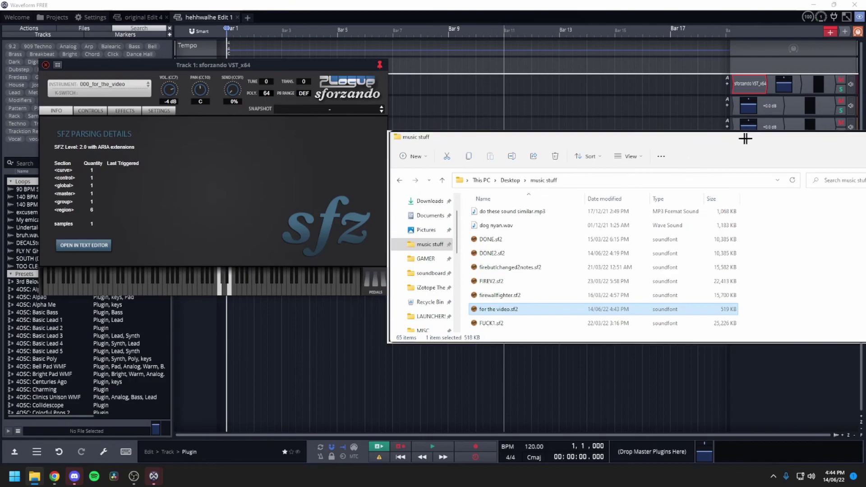
left_click_drag(742, 140, 565, 130)
left_click(777, 127)
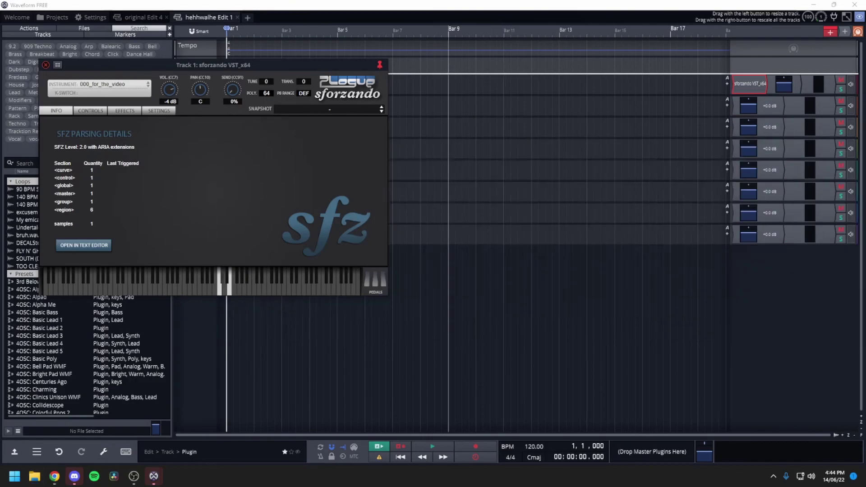
Play C#3, E3 and C3 on sforzando's keyboard to hear 001c#3R, 005e3R and 000c3R.
left_click(221, 278)
left_click(230, 281)
left_click(221, 278)
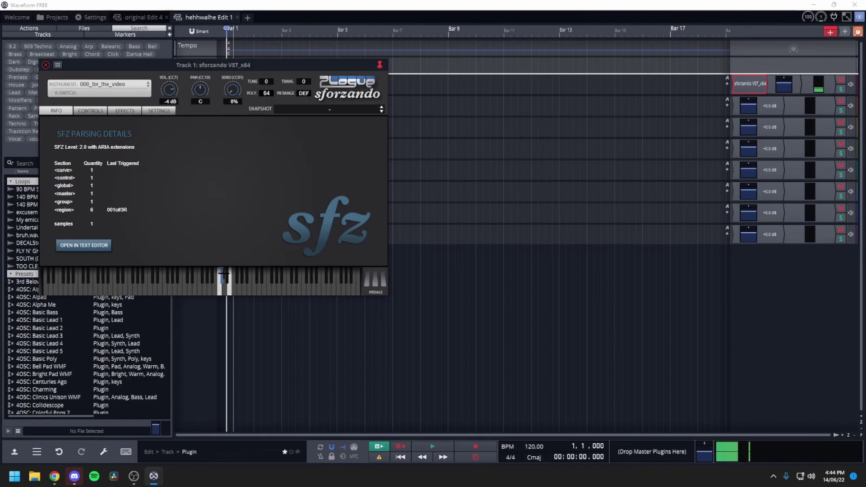
left_click(230, 281)
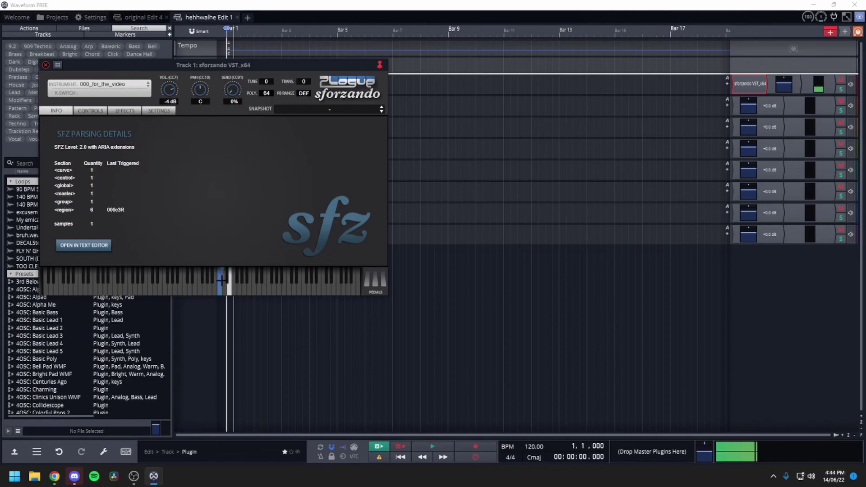
left_click(219, 284)
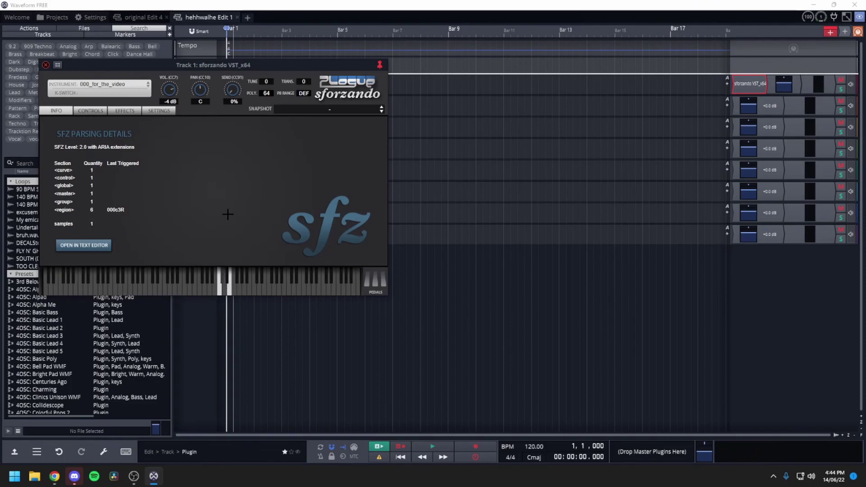